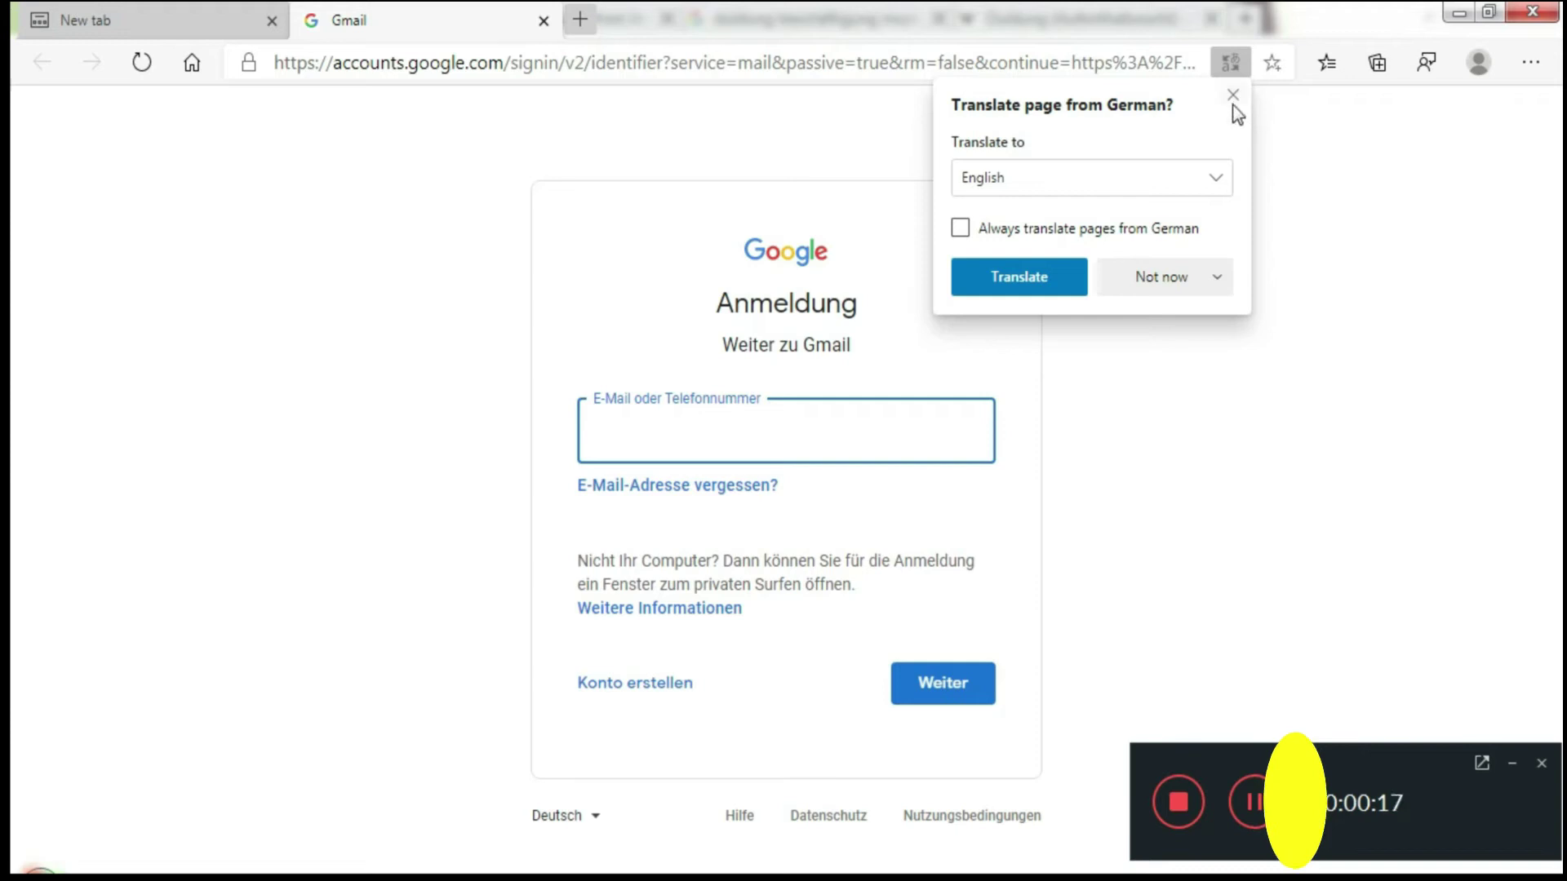
Translate the Gmail sign-in page into English and start creating an account for personal use
click(1042, 277)
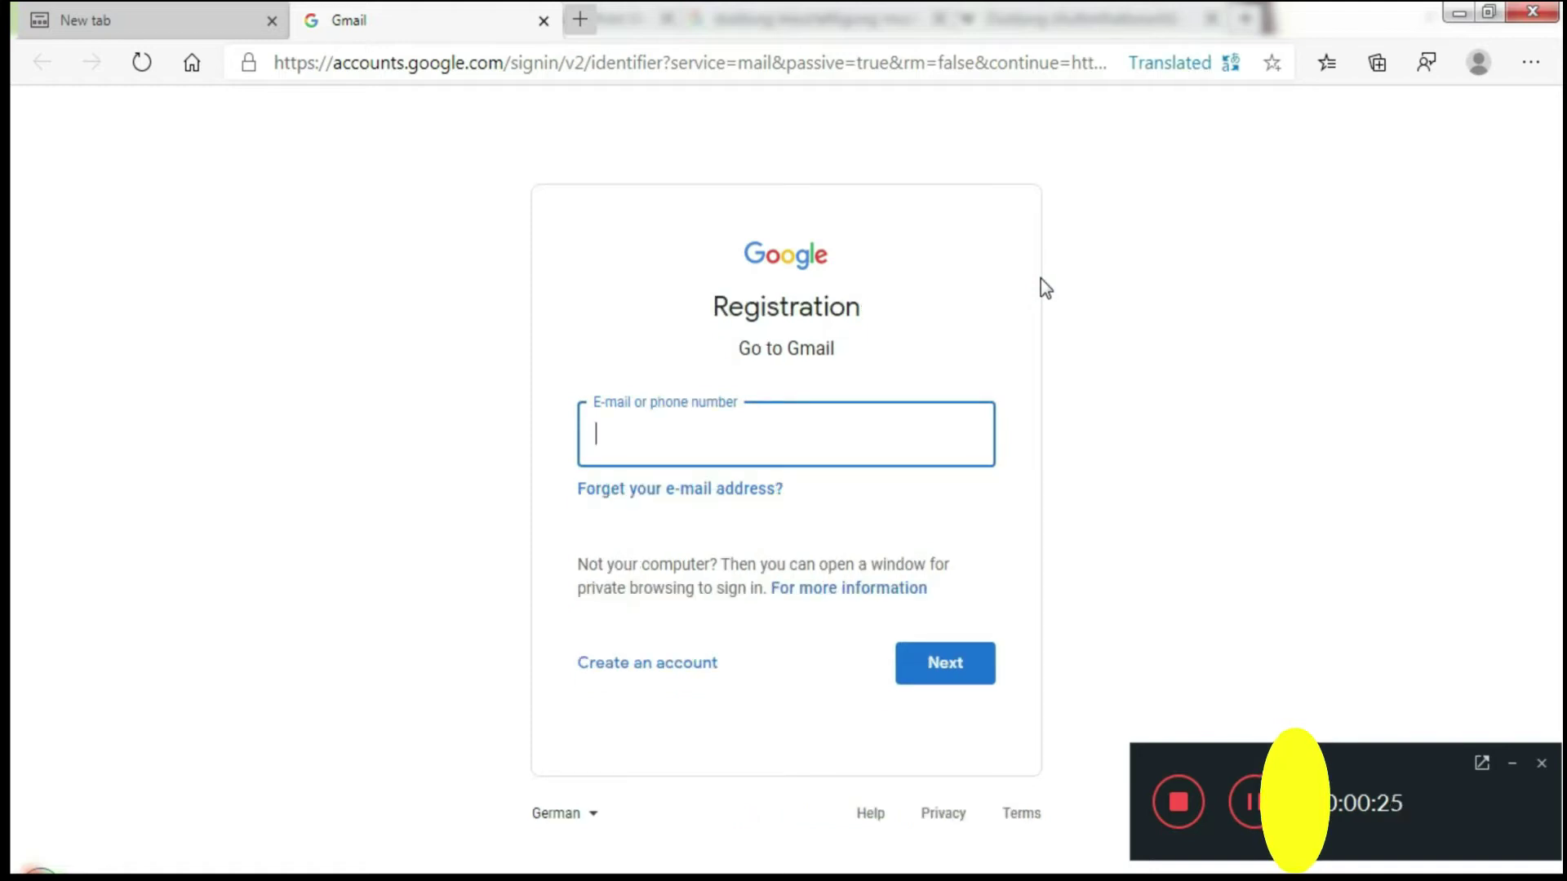
click(681, 676)
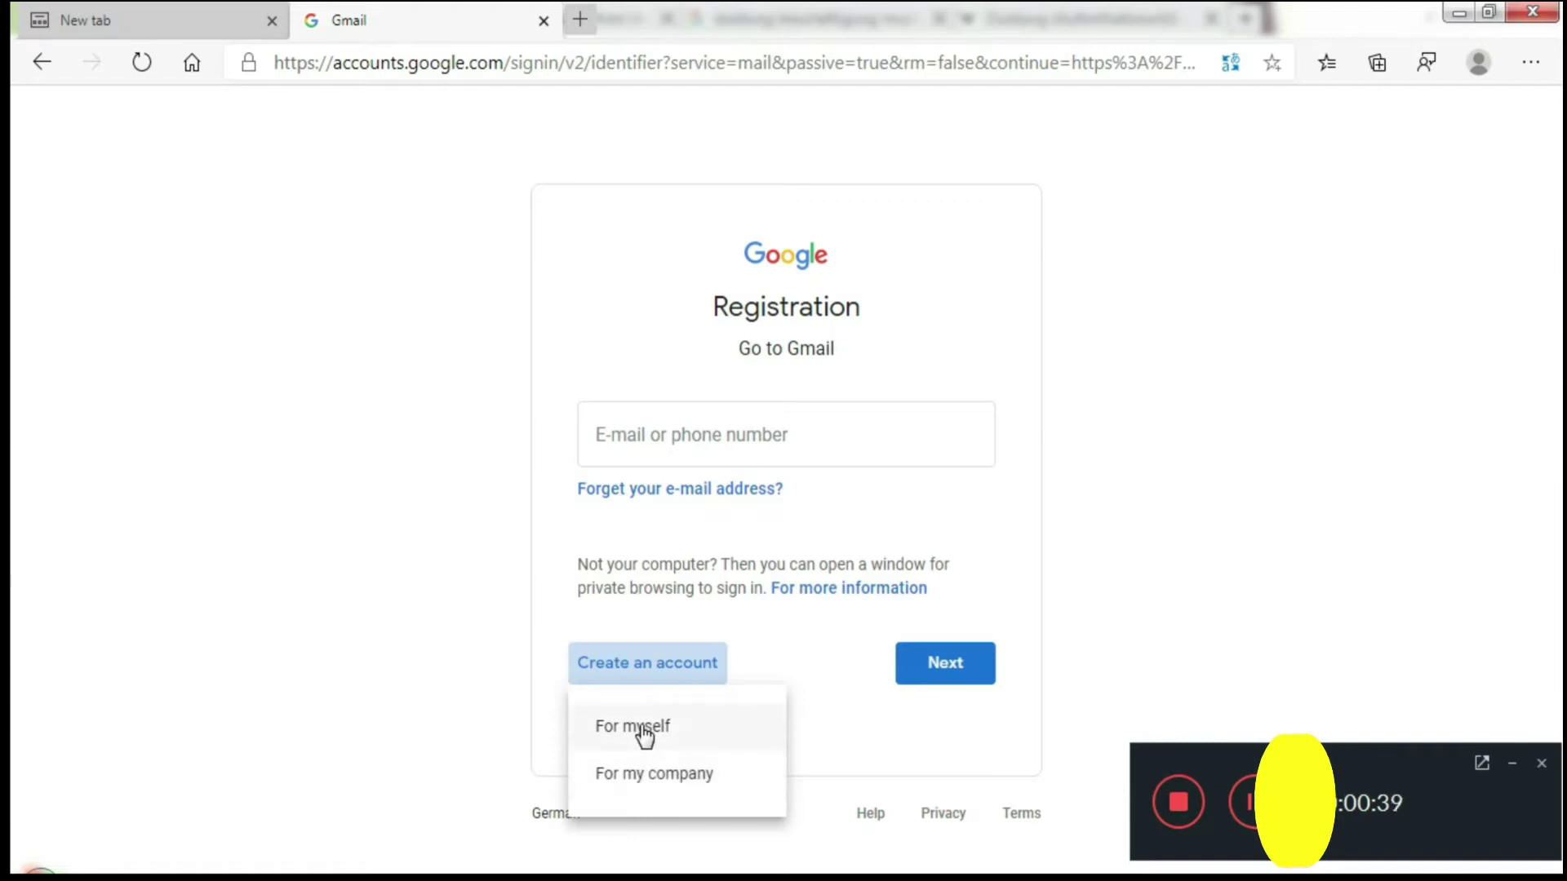
click(645, 734)
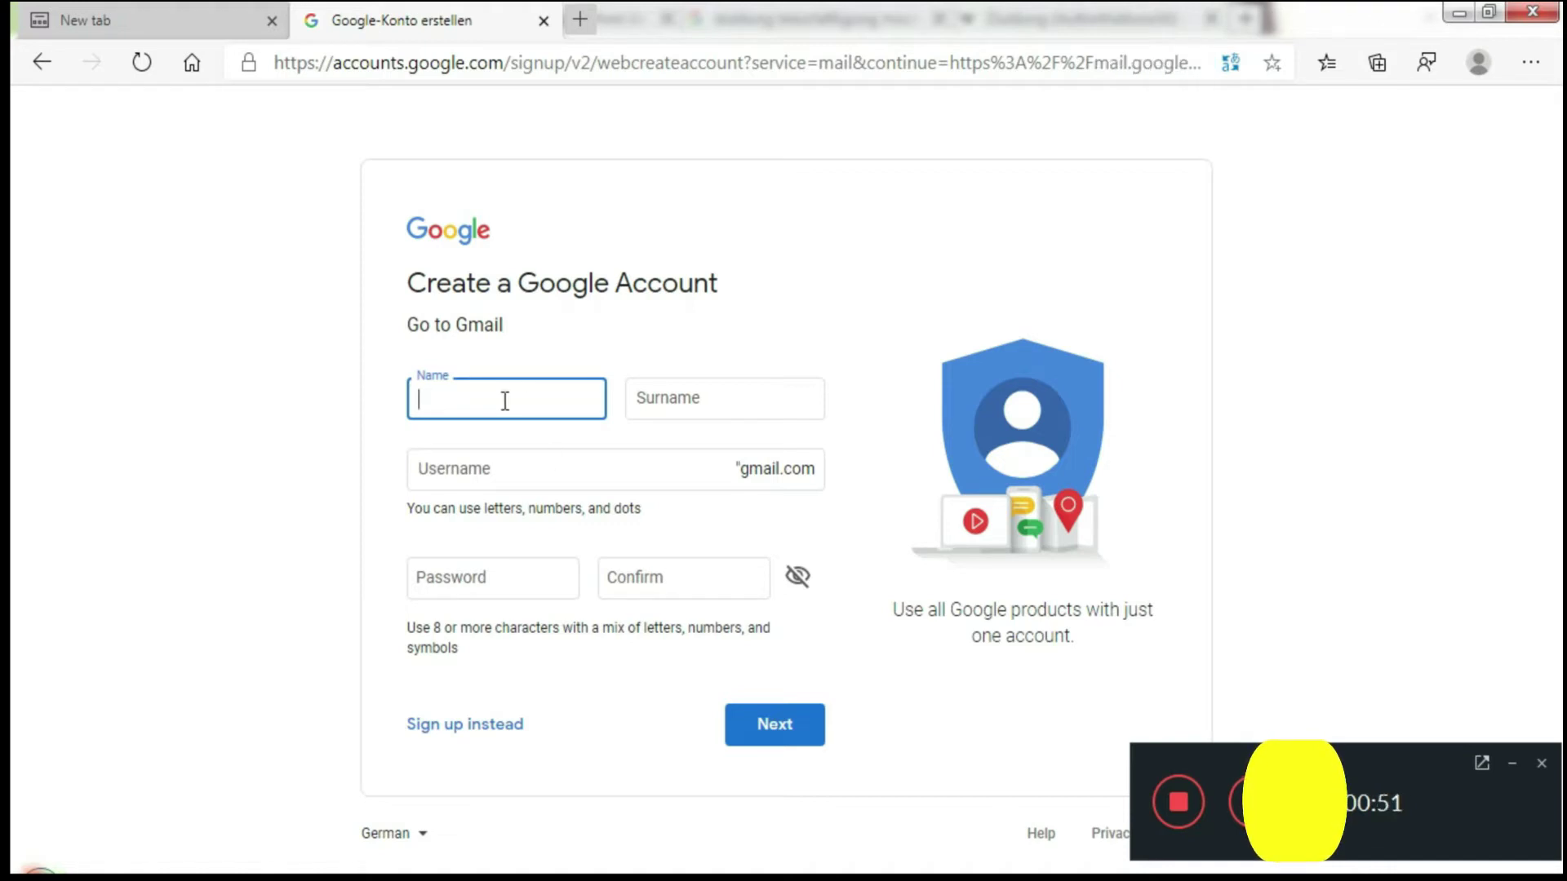
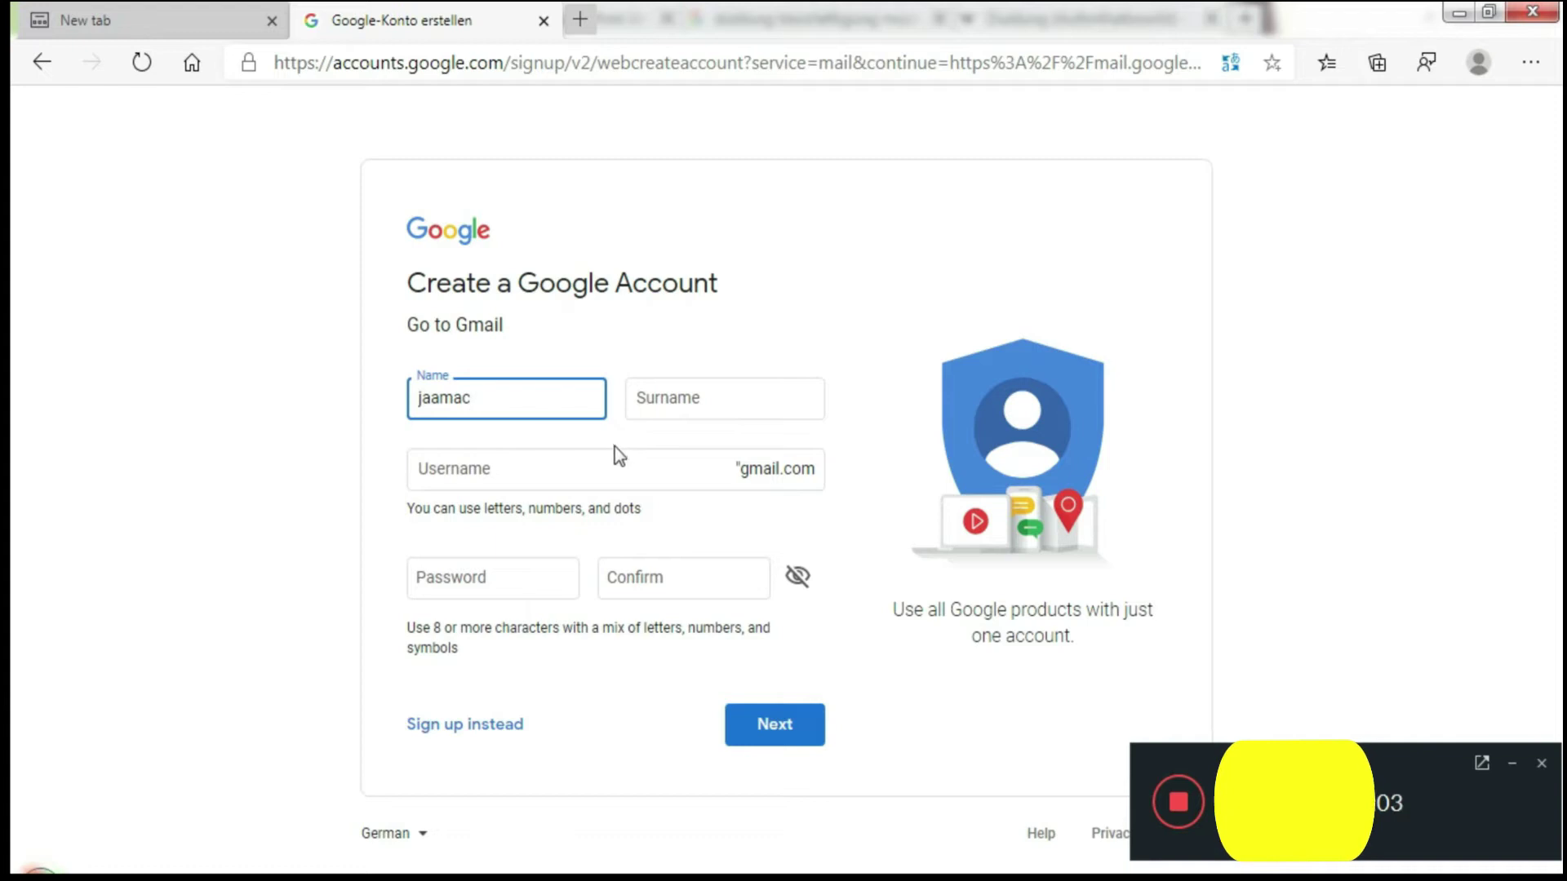
Enter the account holder's first name and surname, fixing a typo, then select the suggested username
click(670, 400)
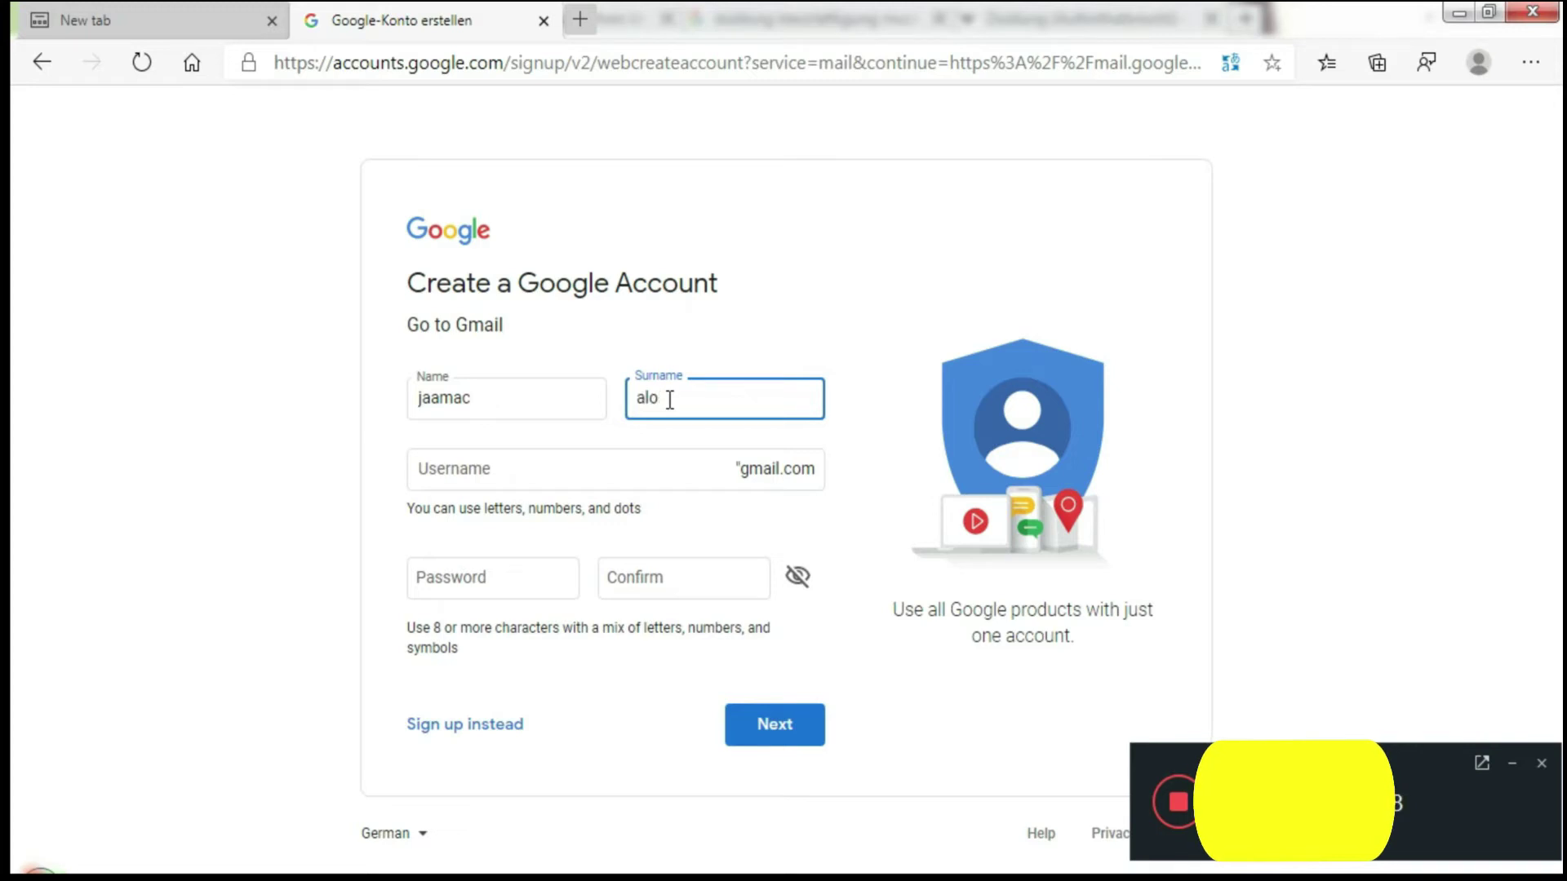
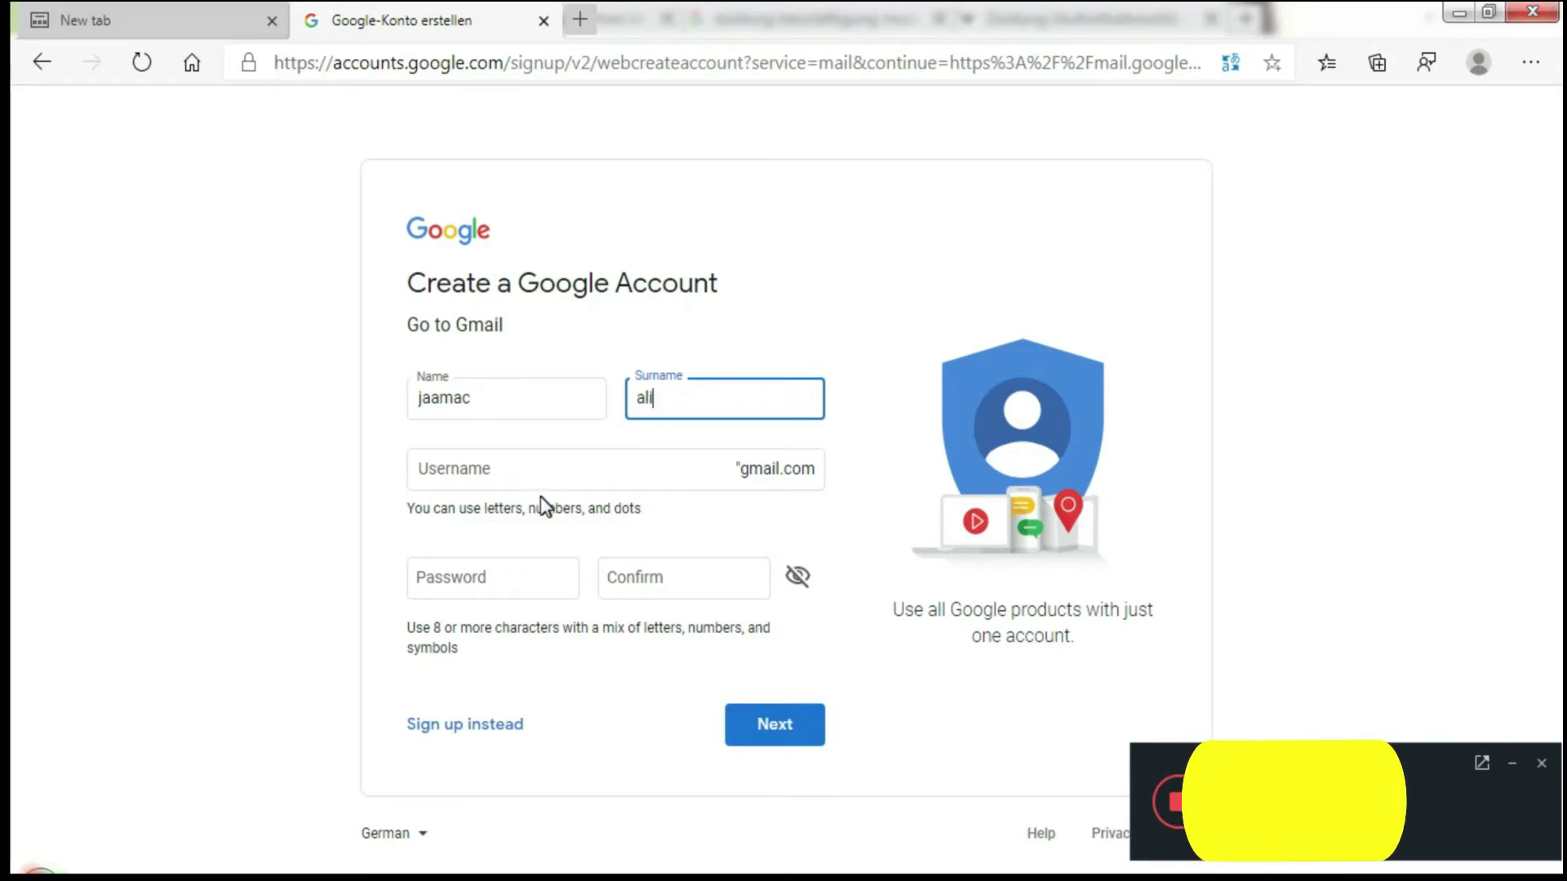
click(533, 477)
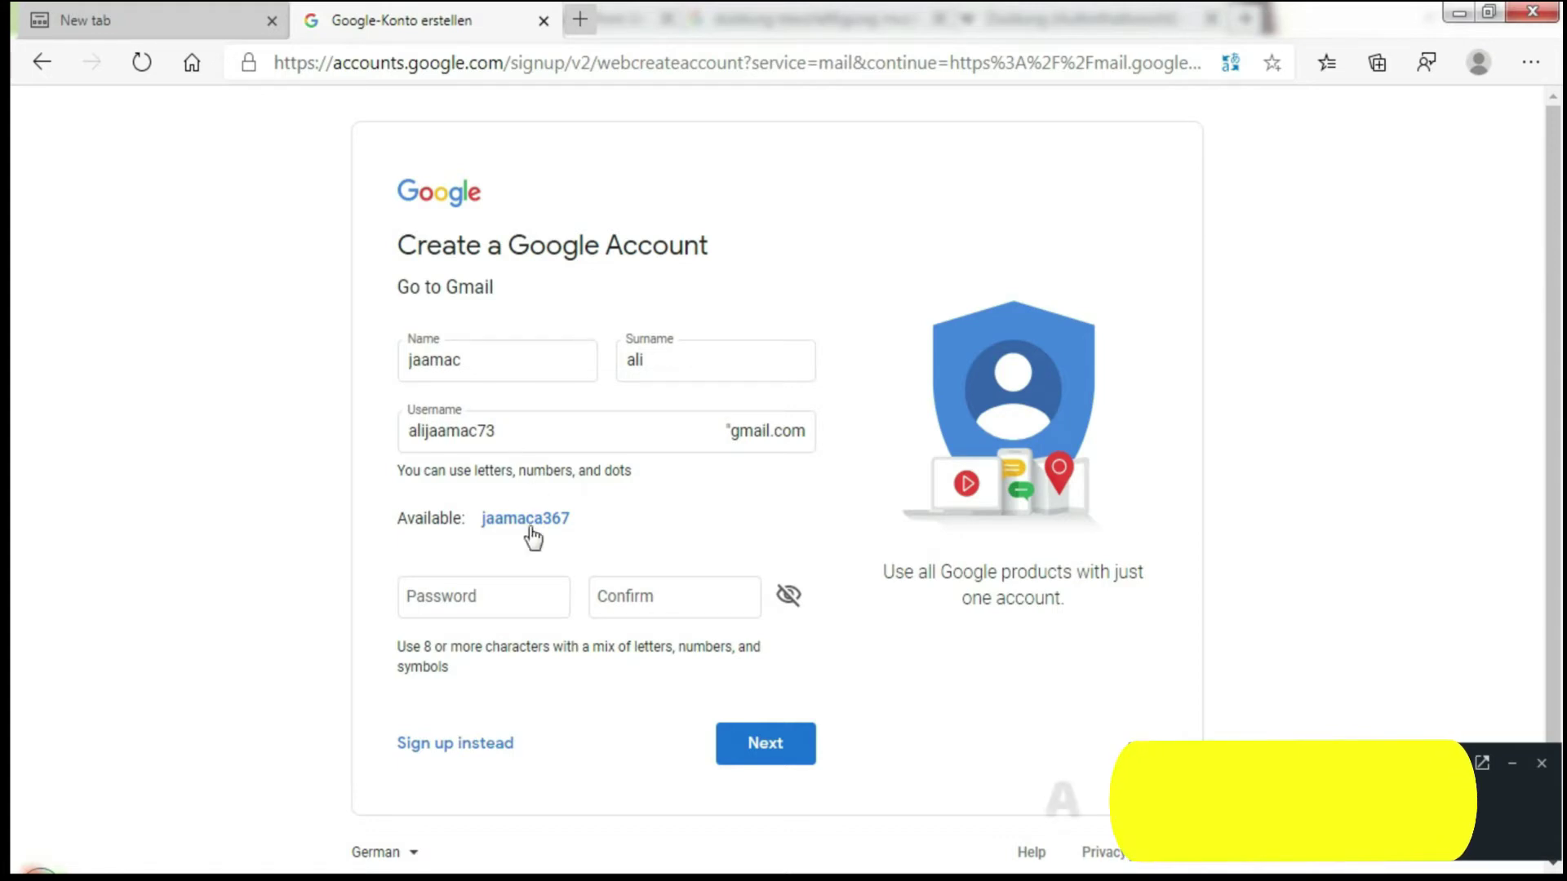
click(522, 431)
Replace the suggested username with a custom one, enter and confirm a password, and submit
key(BackSpace)
key(BackSpace)
key(BackSpace)
key(BackSpace)
key(BackSpace)
key(BackSpace)
key(BackSpace)
key(BackSpace)
key(BackSpace)
key(BackSpace)
key(BackSpace)
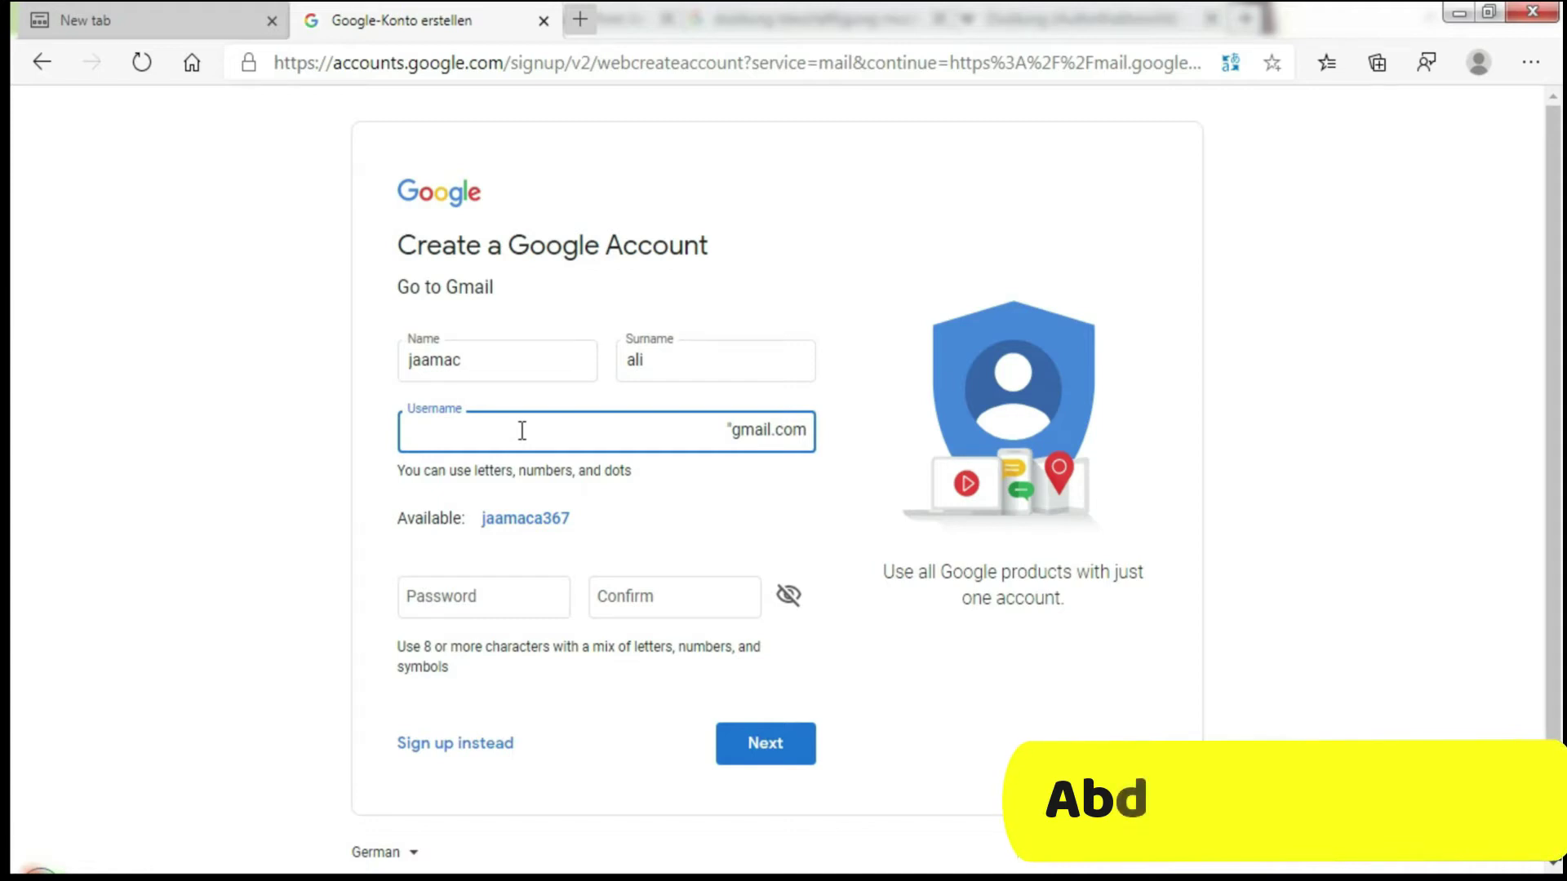
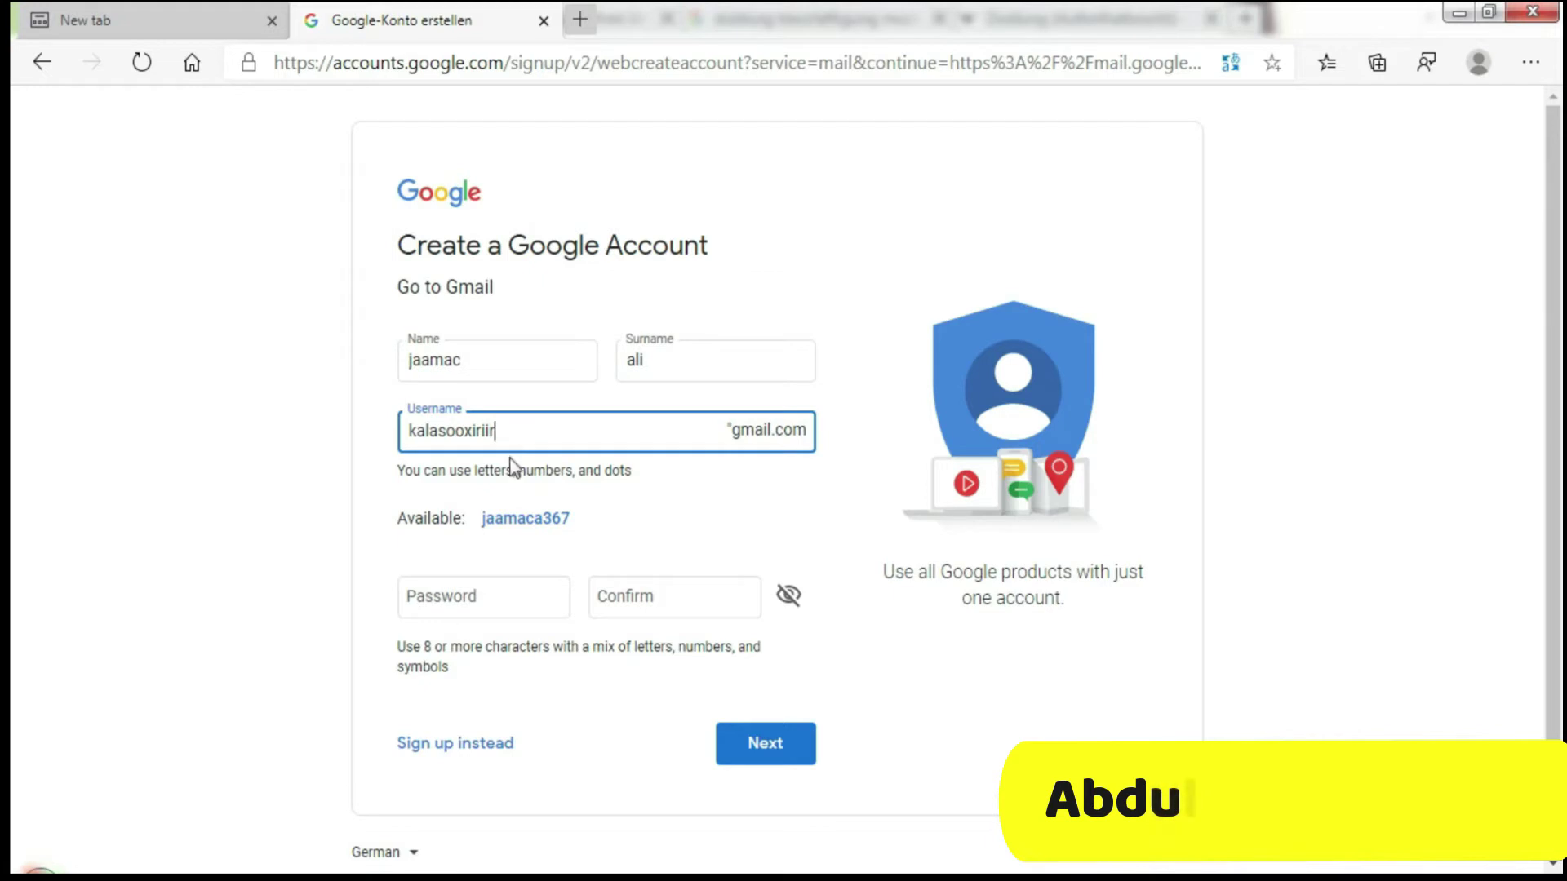
click(466, 586)
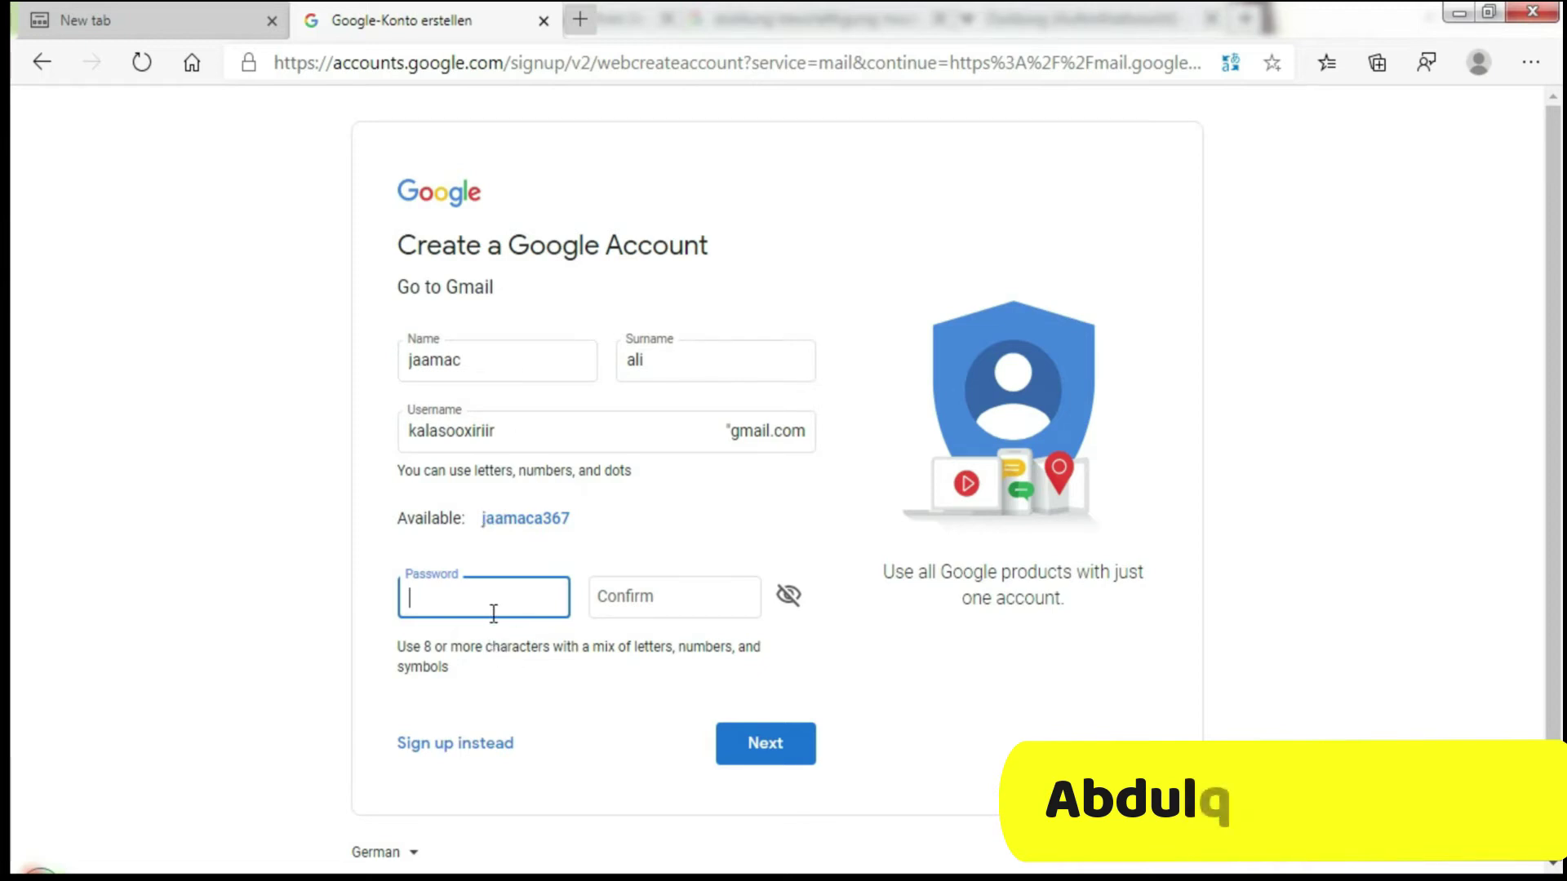
text(••••••••)
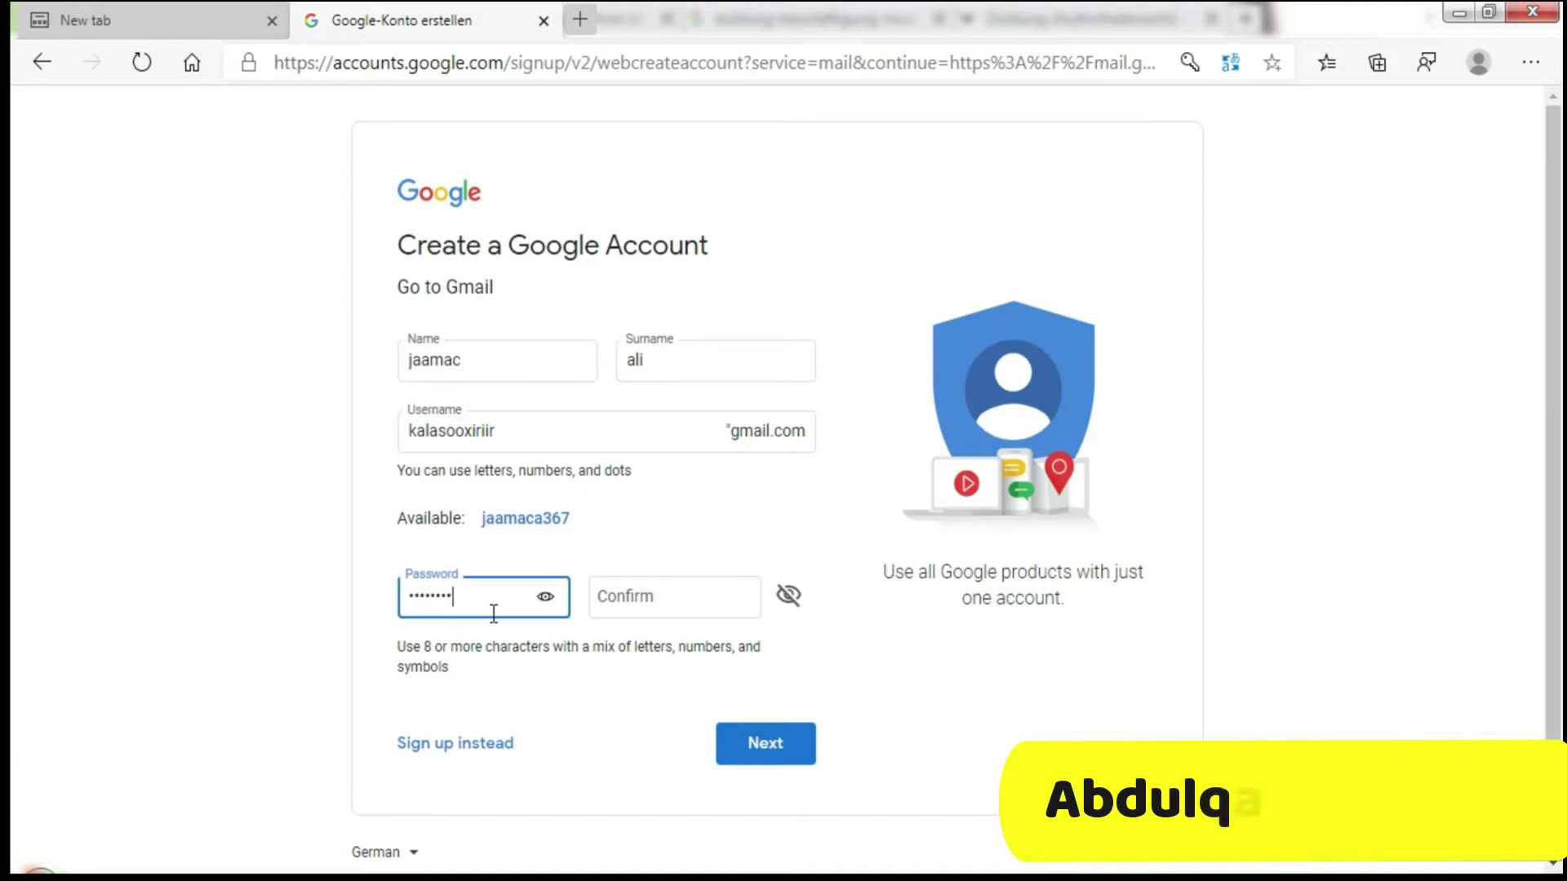
click(620, 602)
text(••••••••)
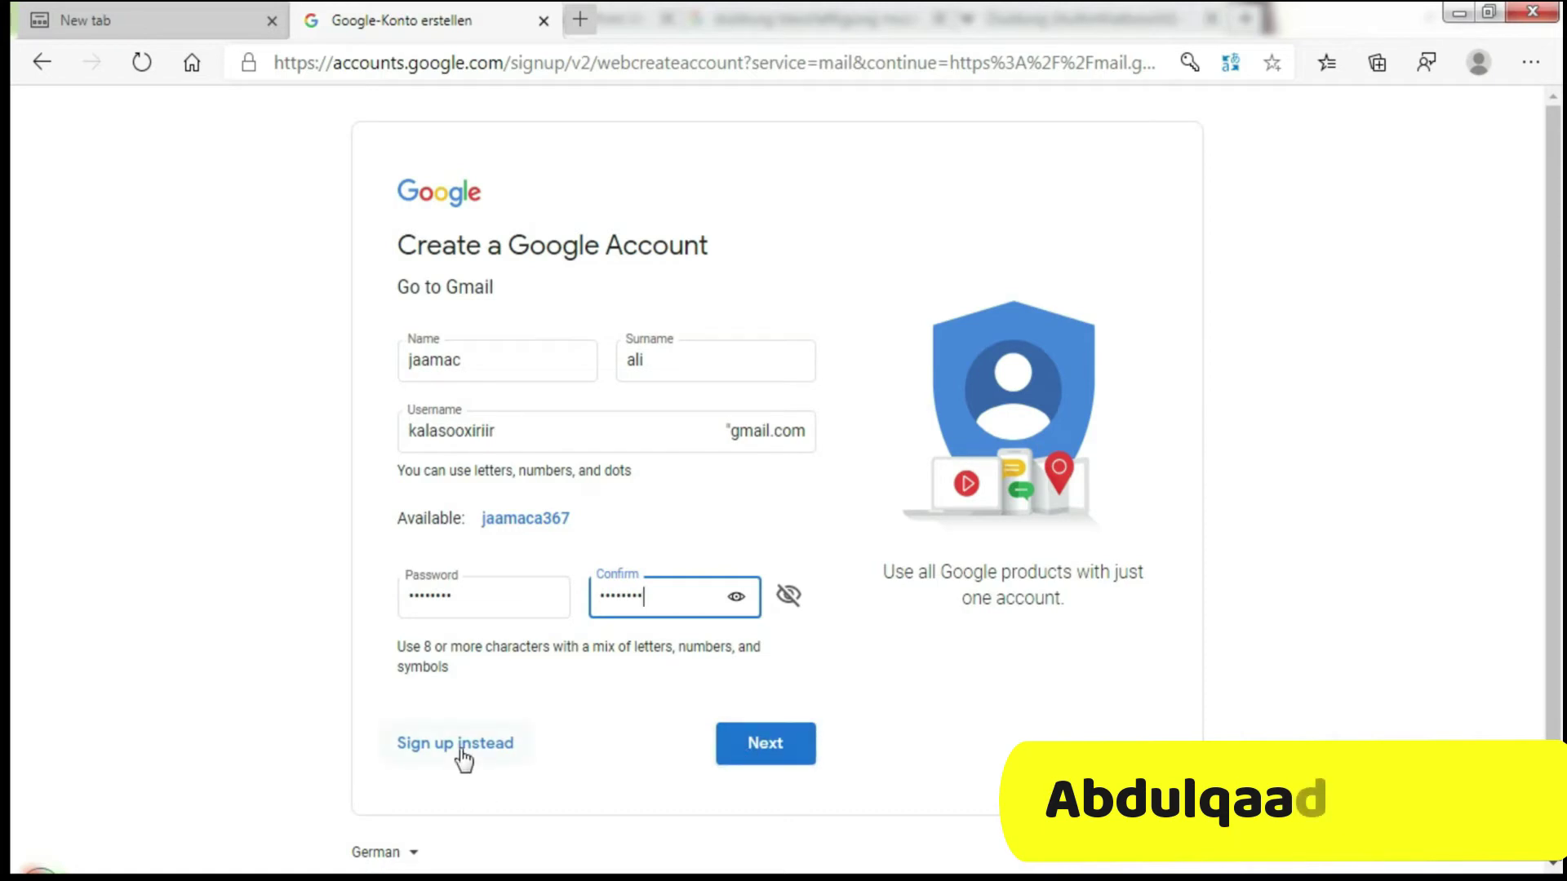
click(774, 764)
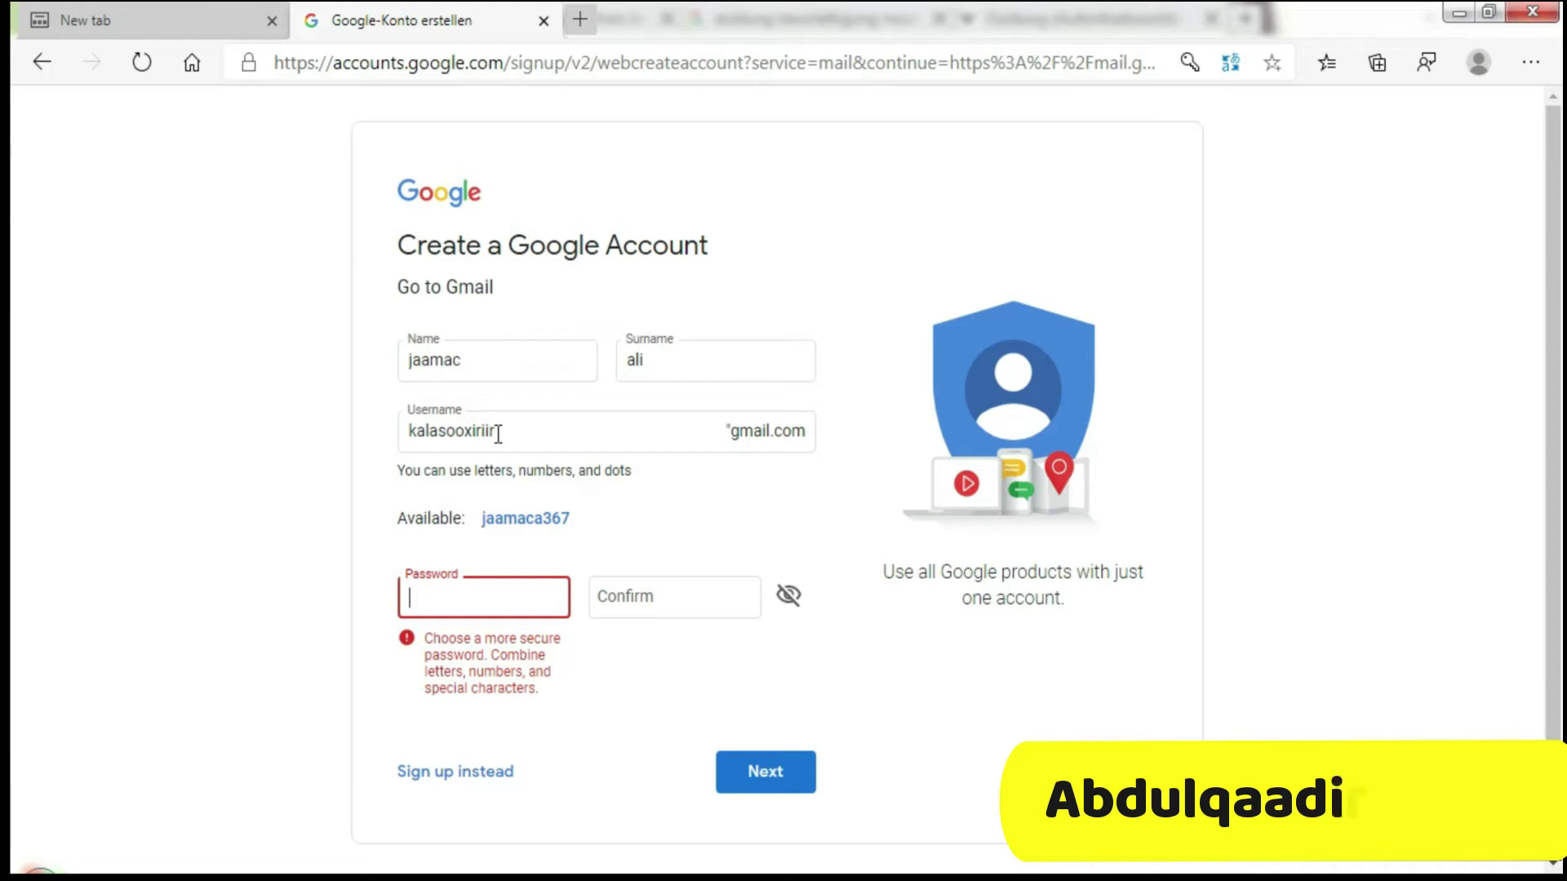
Paste a new password into Password and Confirm and resubmit the form
drag(498, 433, 402, 431)
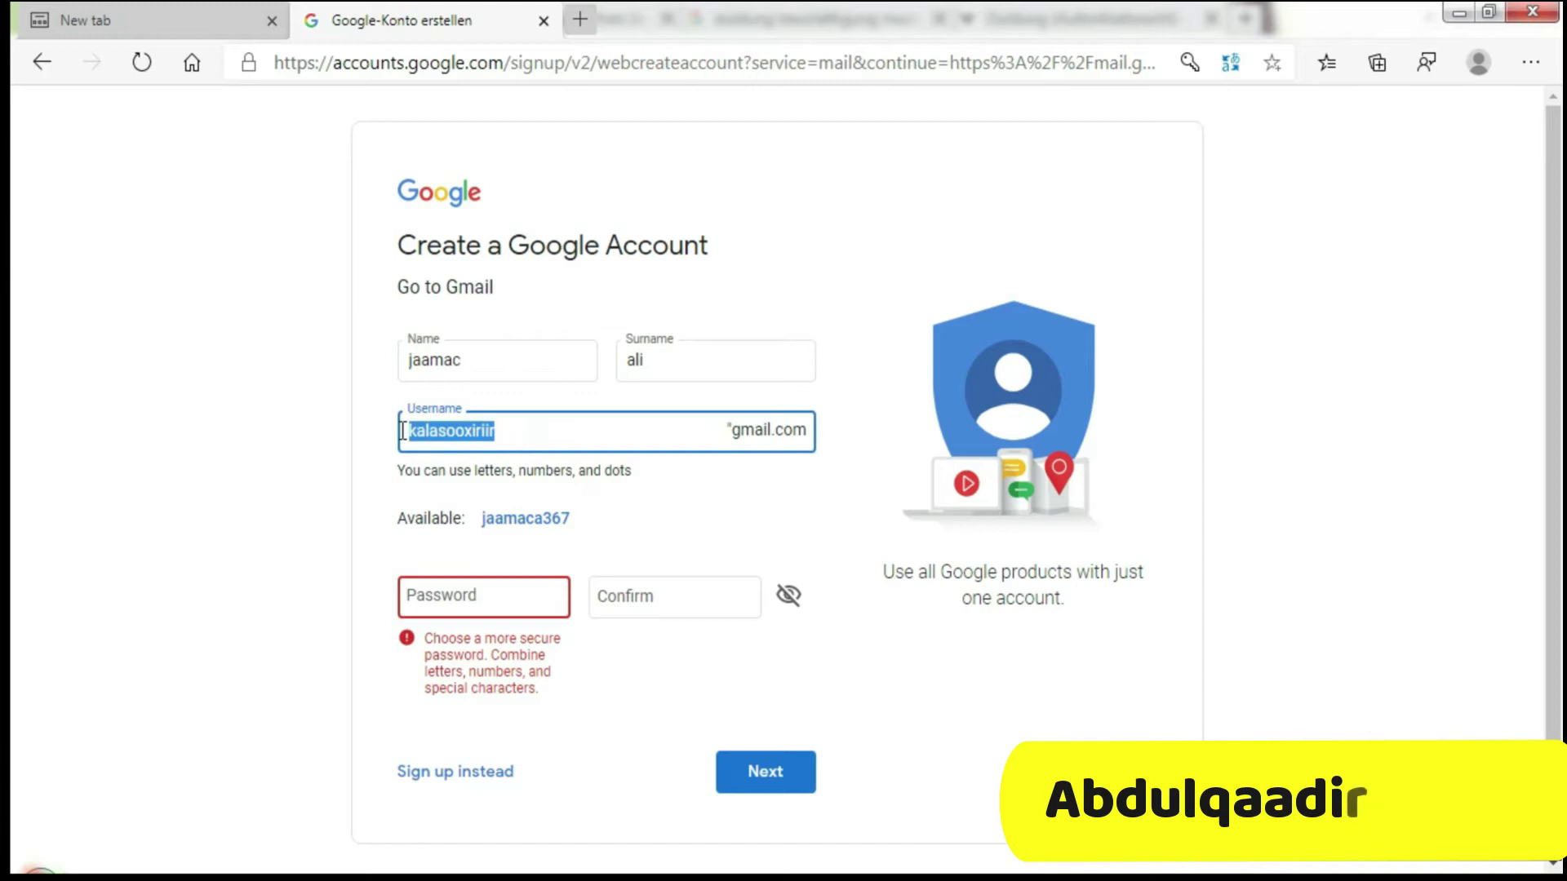
click(445, 605)
key(ctrl+v)
click(605, 607)
key(ctrl+v)
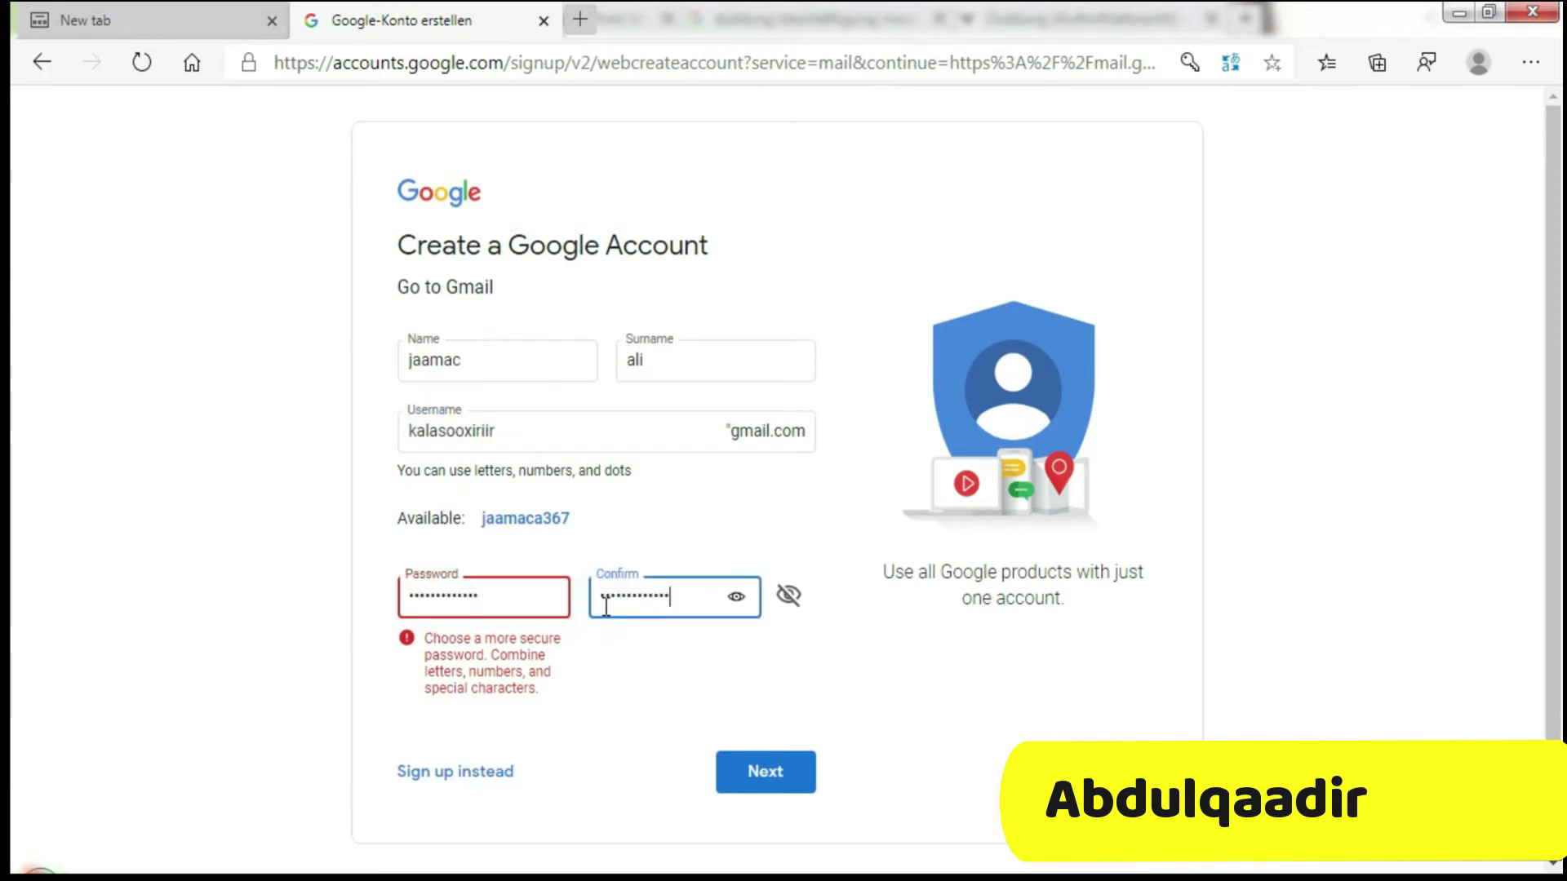
click(748, 771)
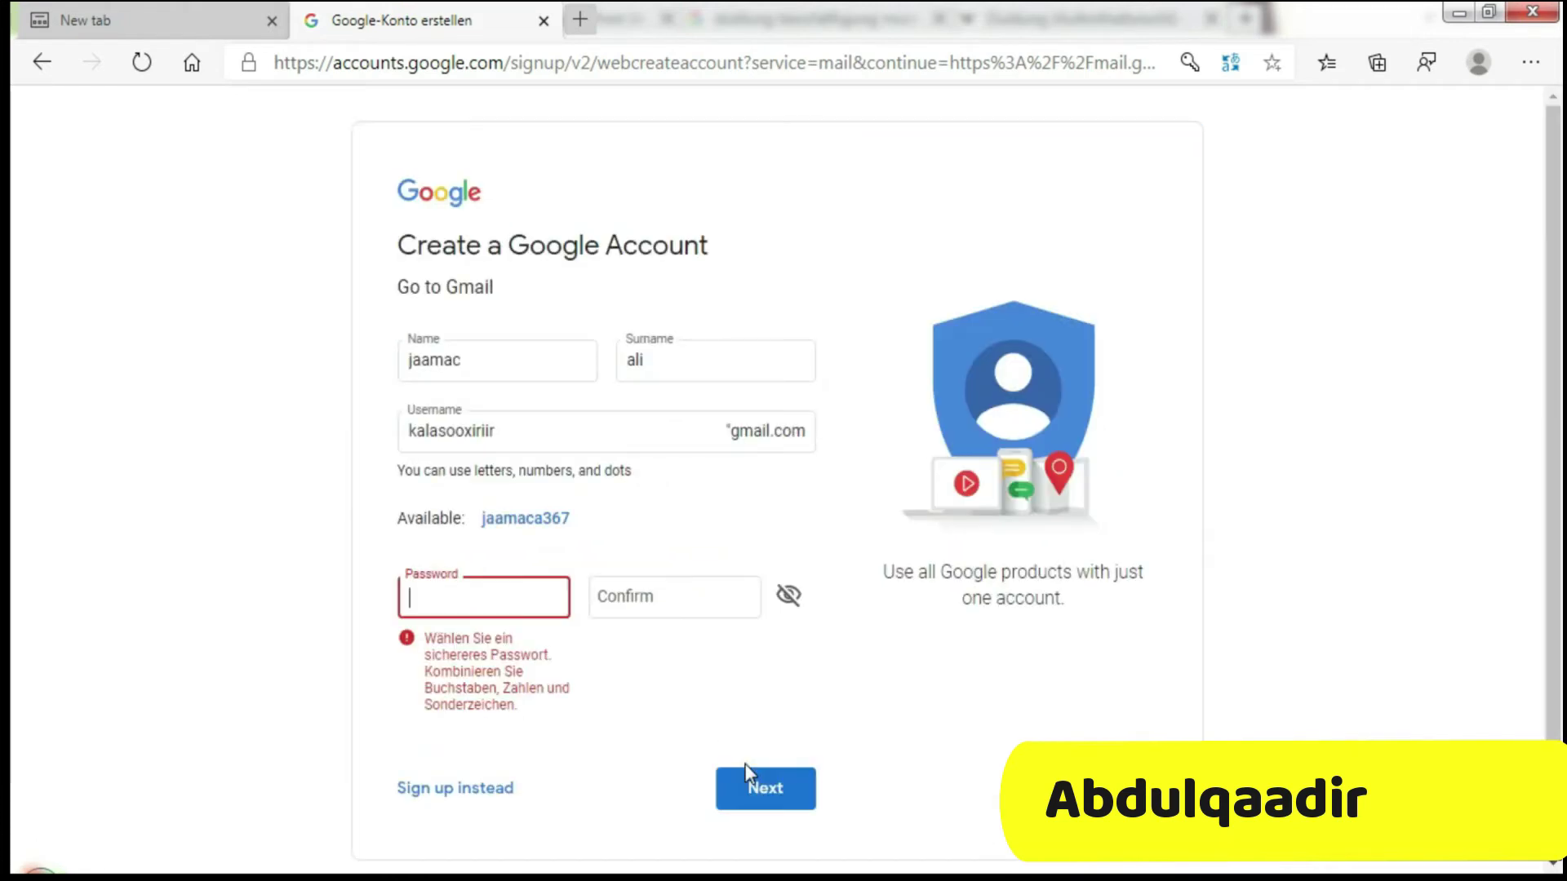
Re-enter a stronger password and its confirmation so sign-up accepts it and continues
click(539, 604)
text(••)
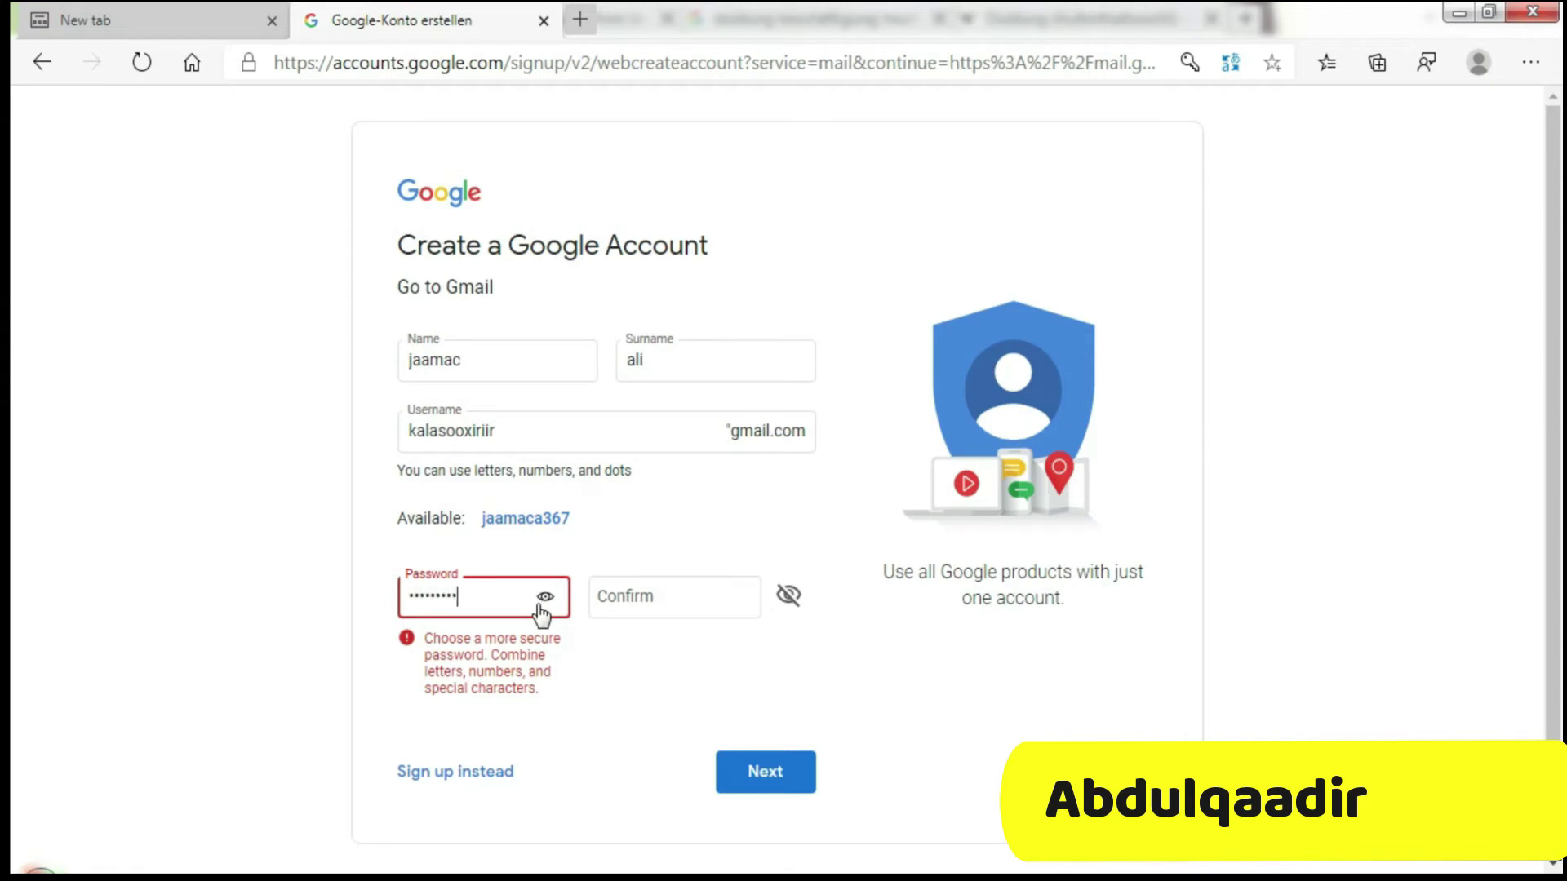
click(630, 595)
text(•)
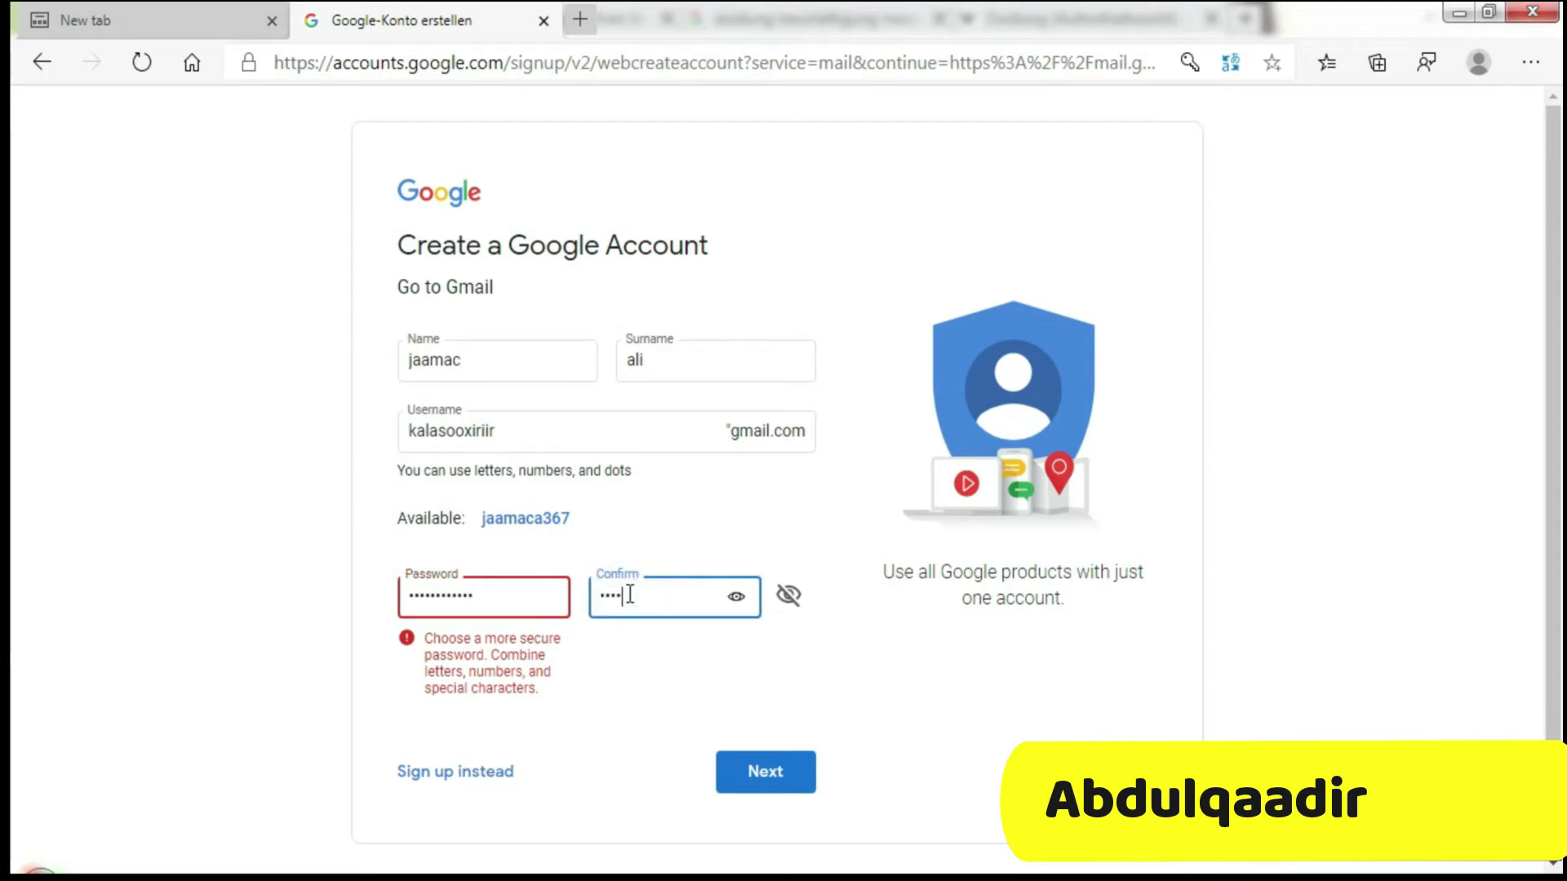
text(••••••••••)
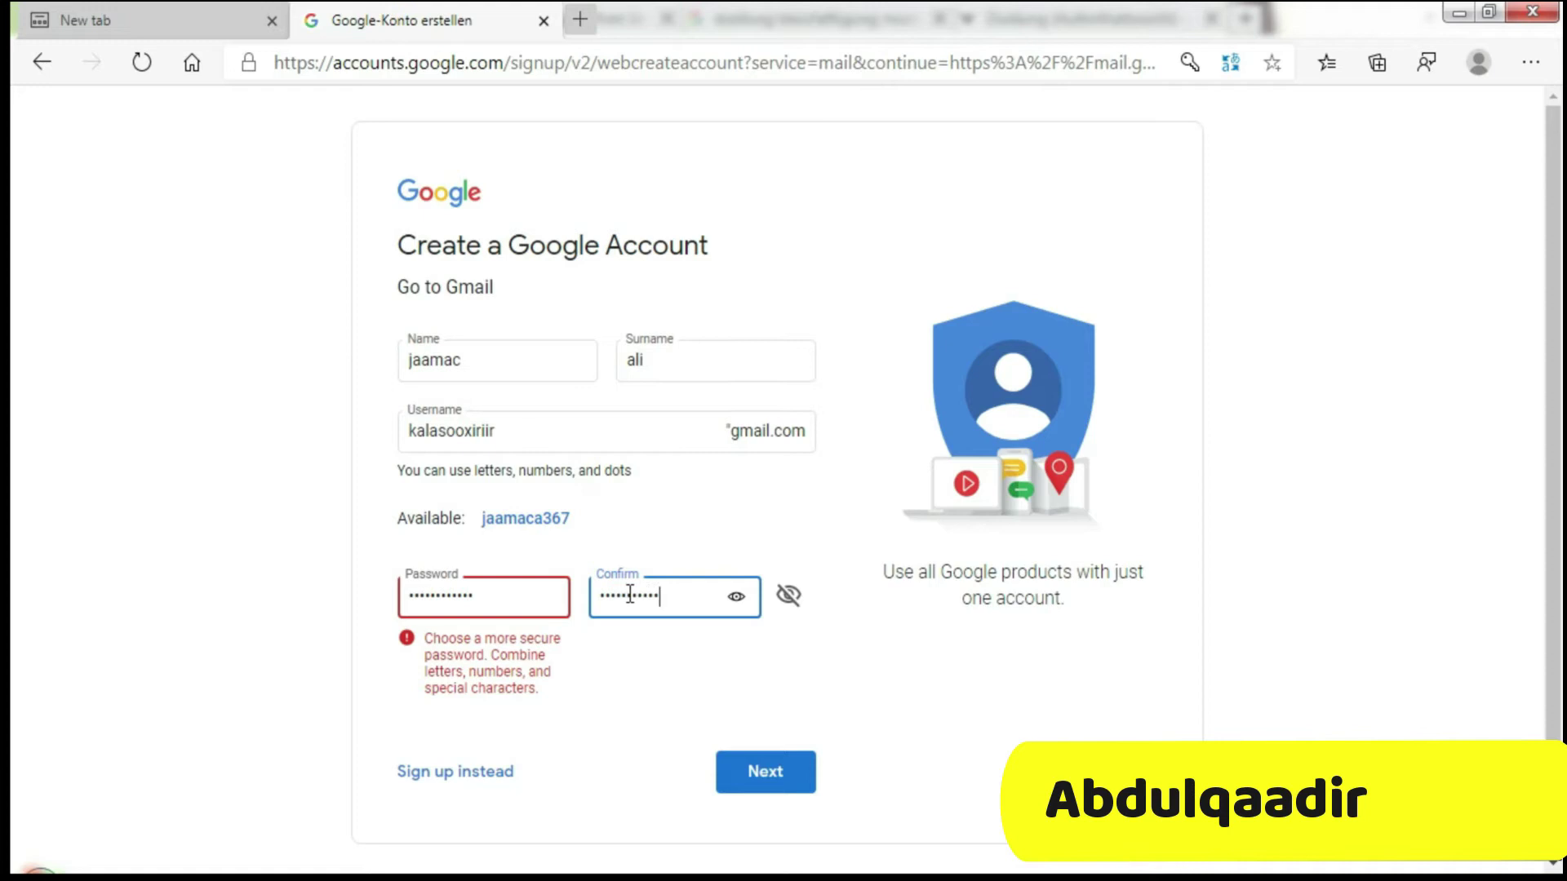
click(733, 772)
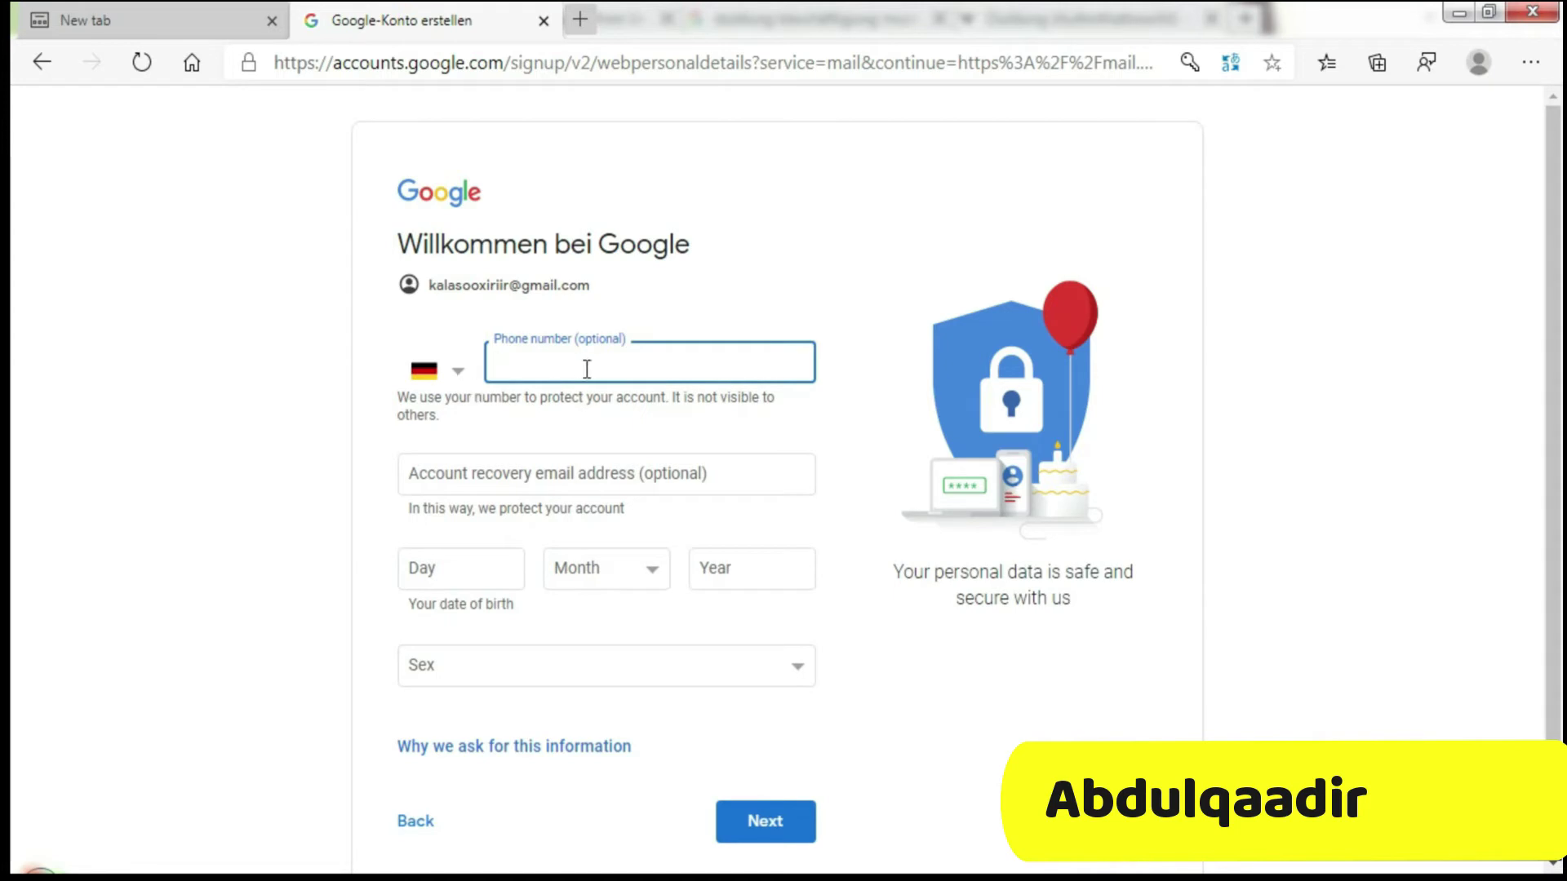
Keep Germany as the dialling code, enter the optional phone number, and select the recovery email field
click(457, 373)
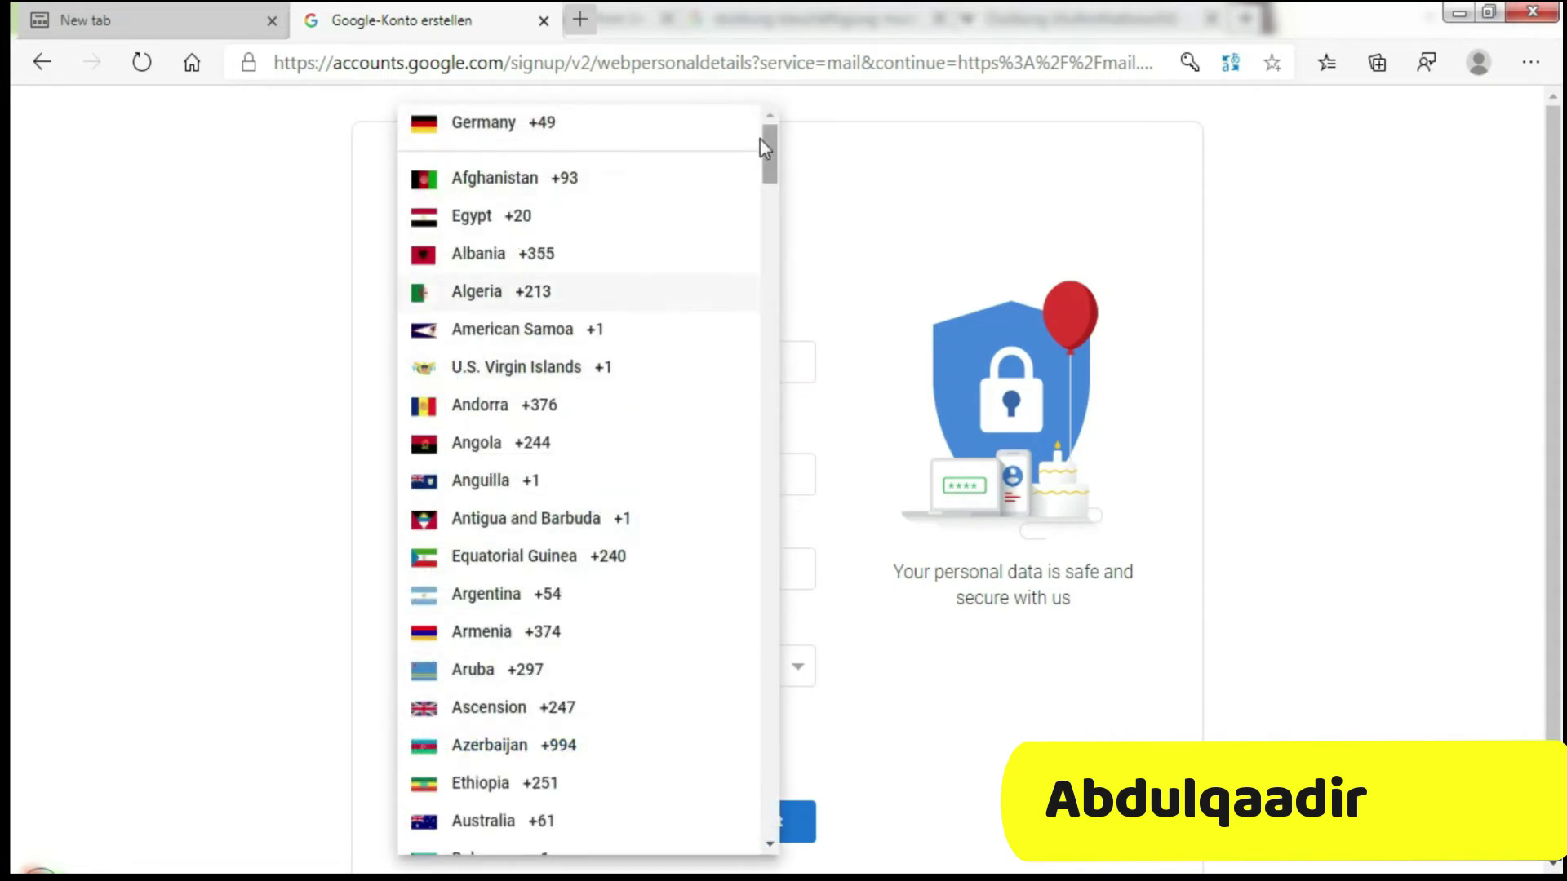
click(600, 140)
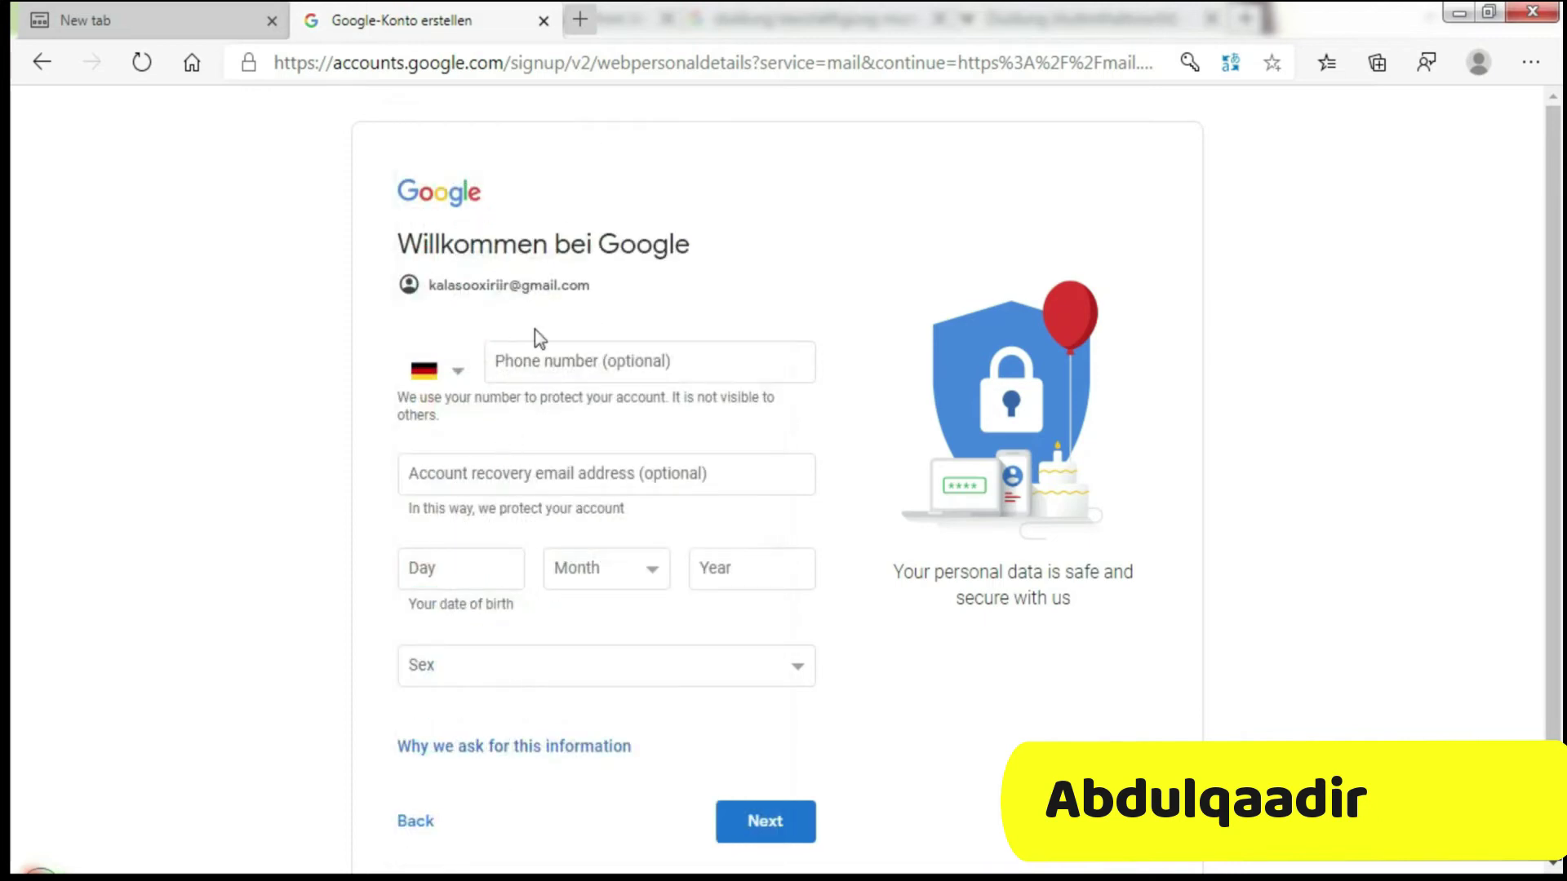
click(542, 371)
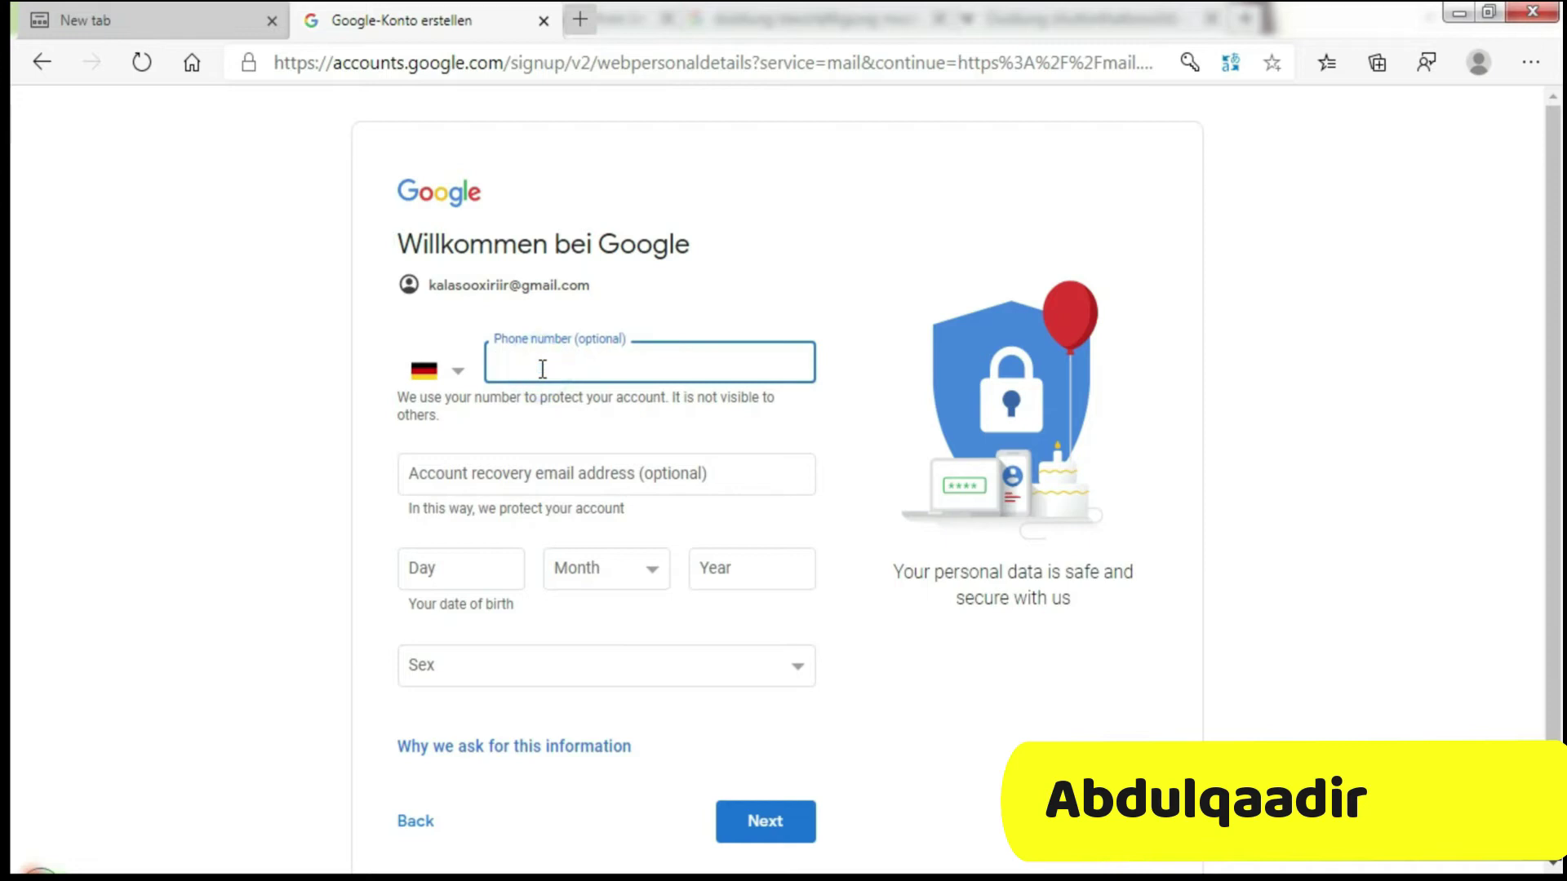
text(00)
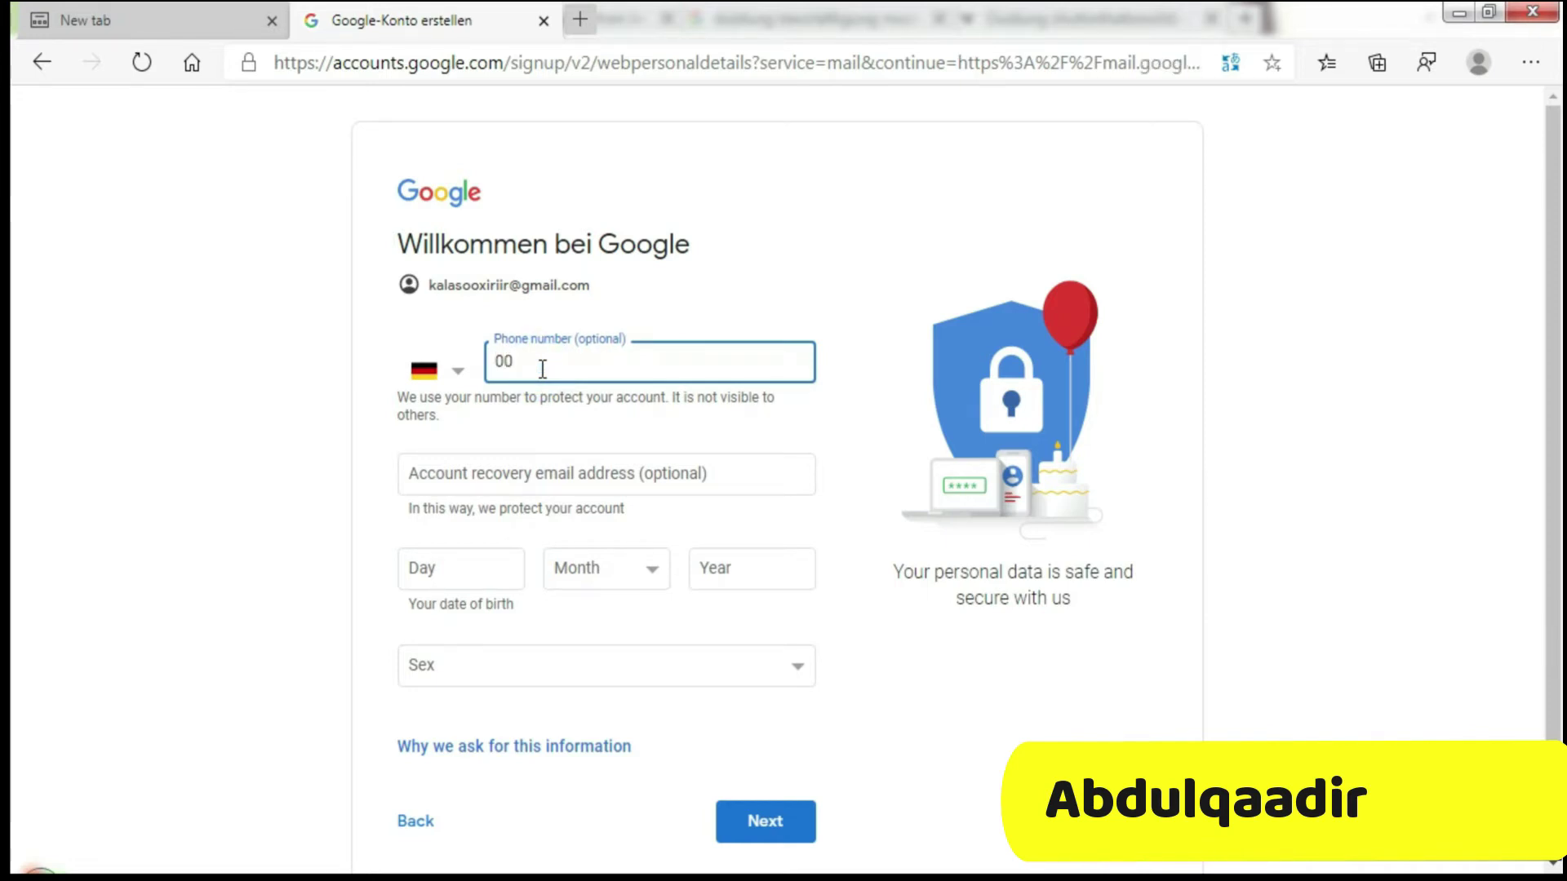
text(4)
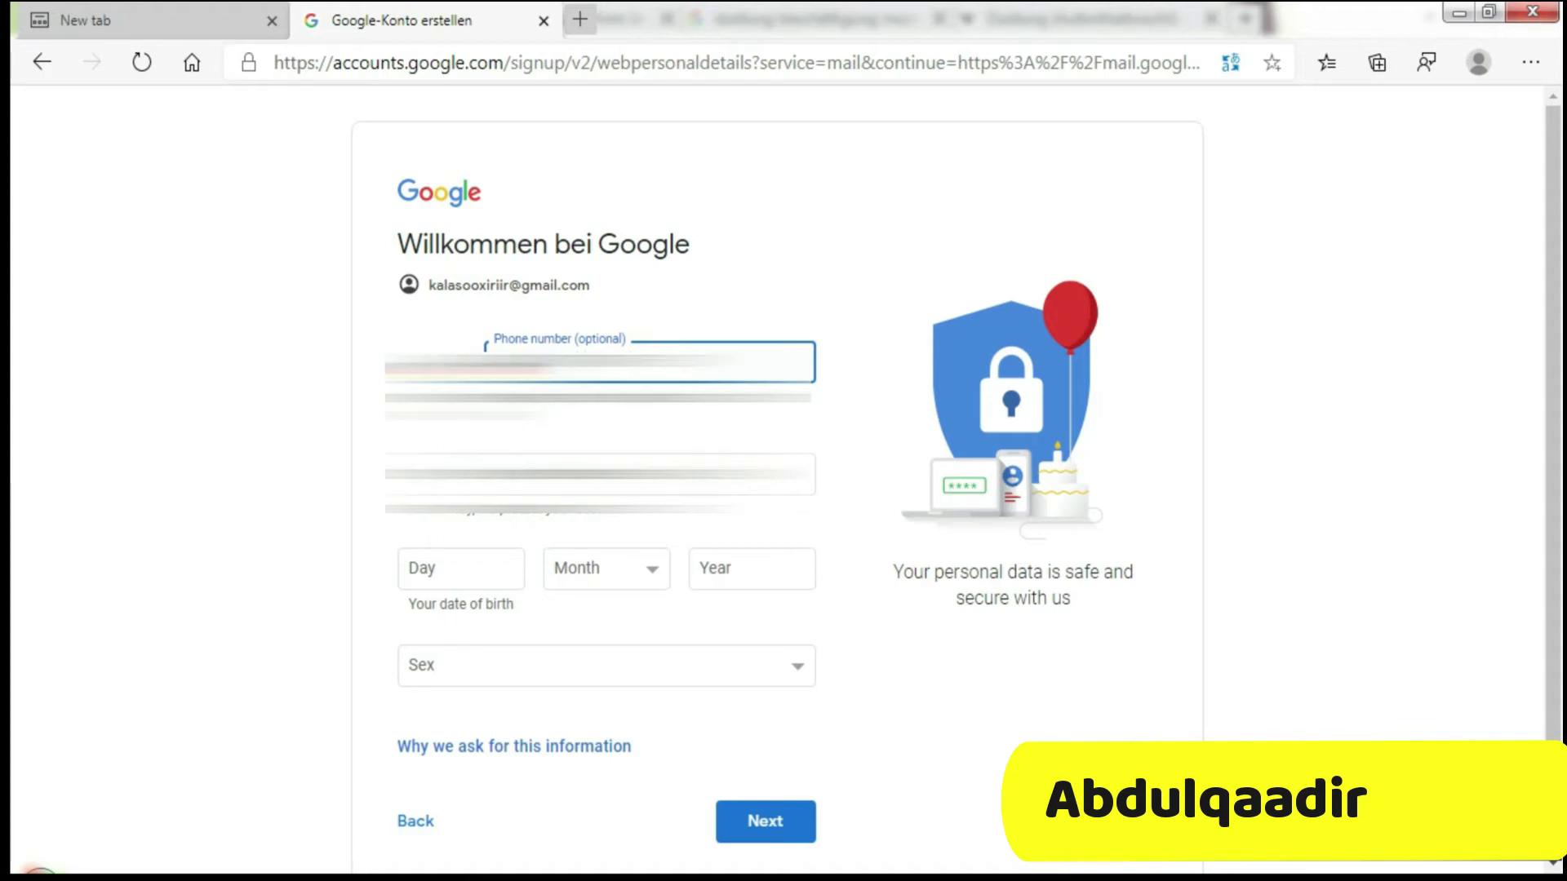
click(601, 475)
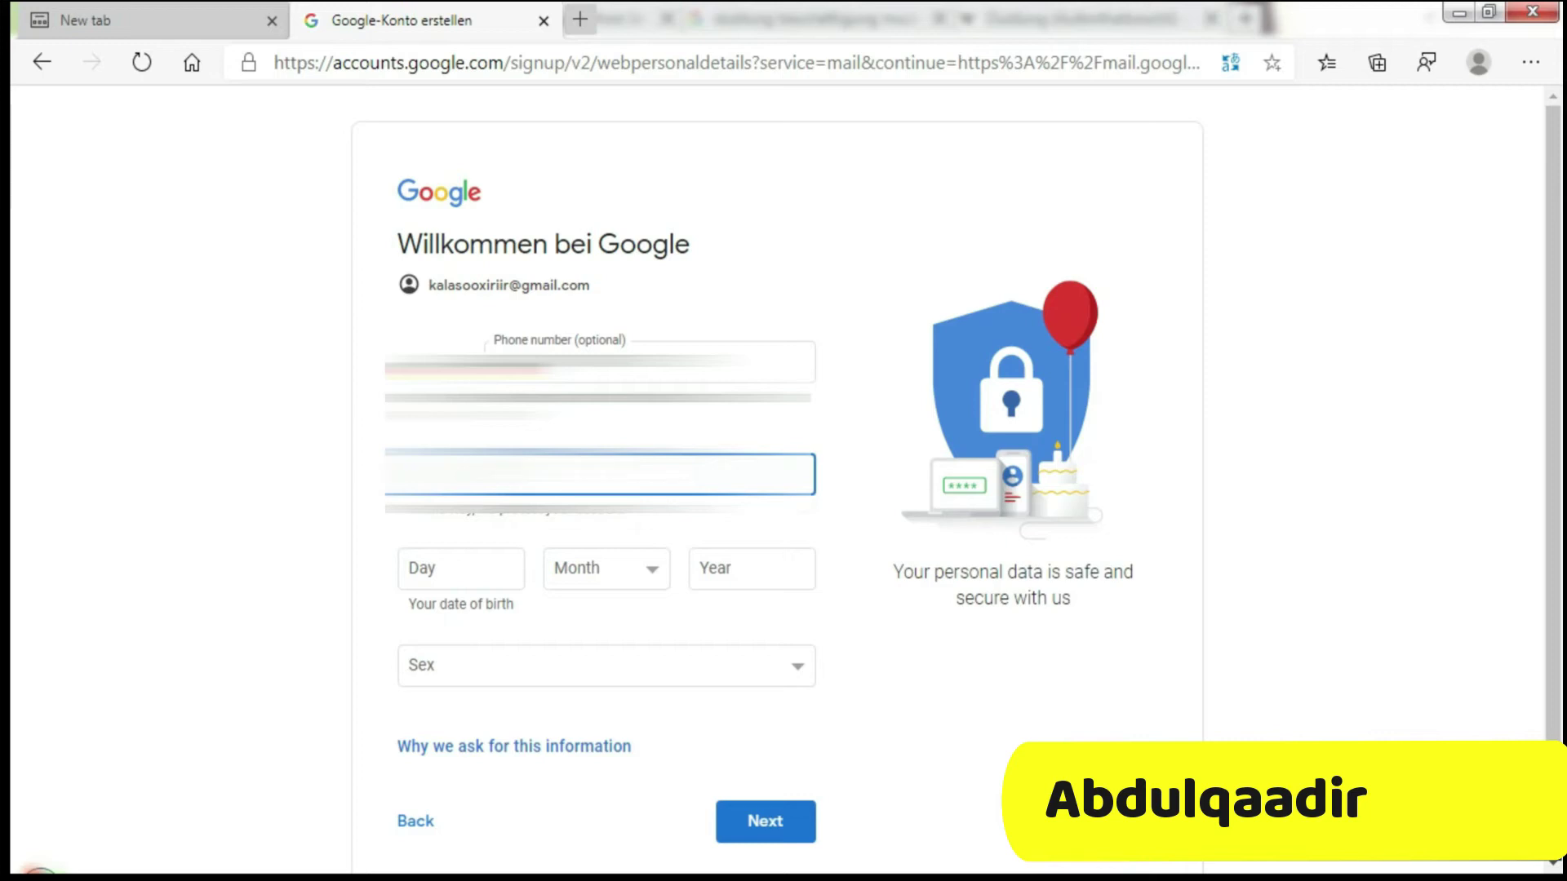
Enter birthday 1 January 1990, choose Male as sex, and submit the details
click(499, 570)
text(1)
click(651, 566)
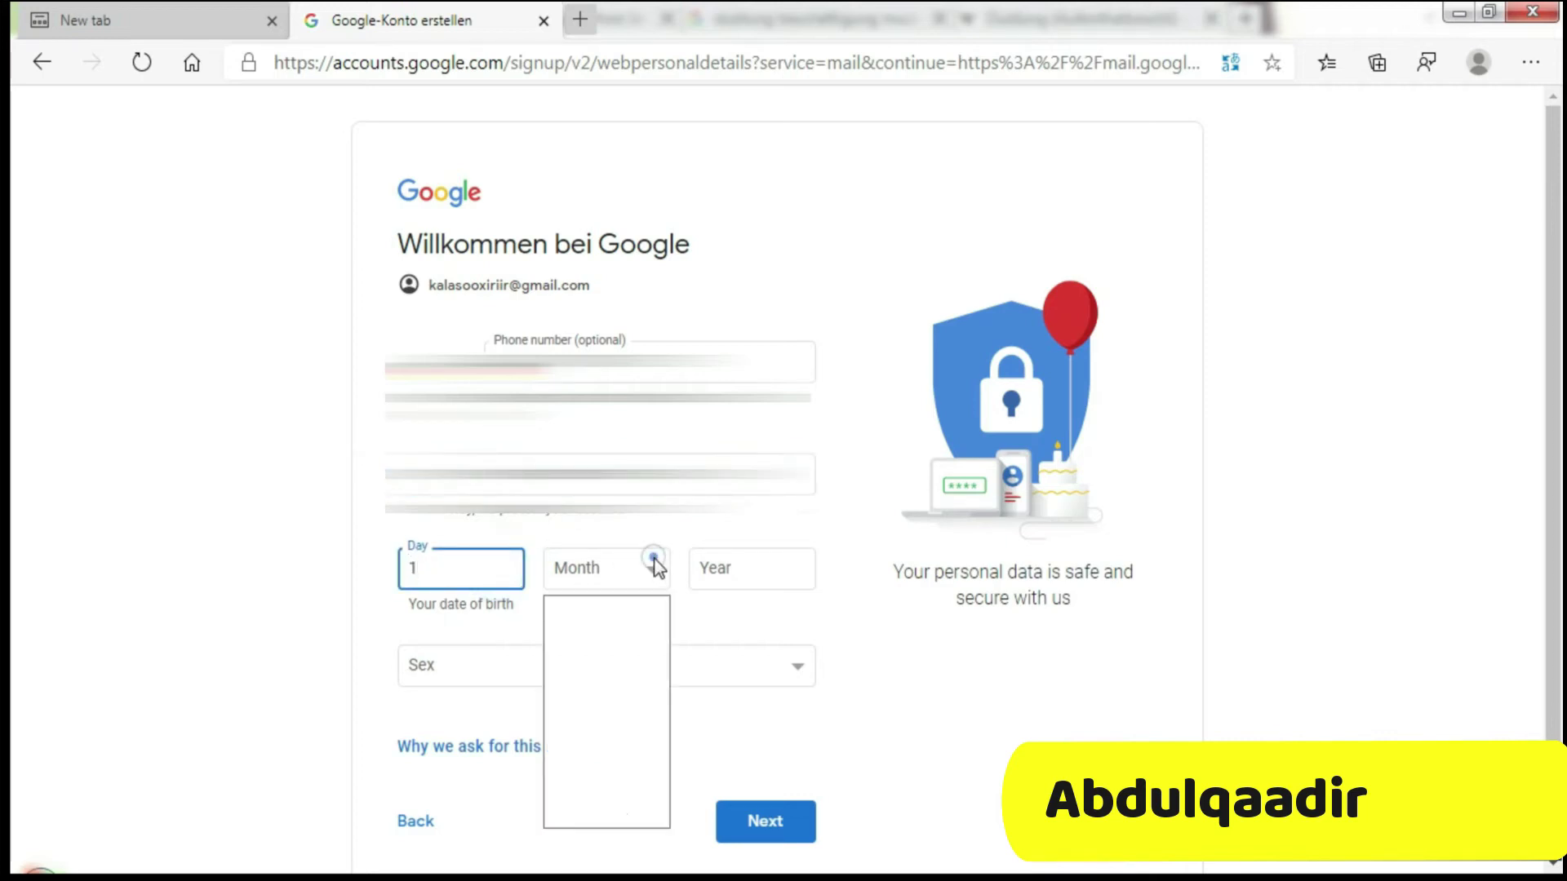
click(580, 625)
click(741, 560)
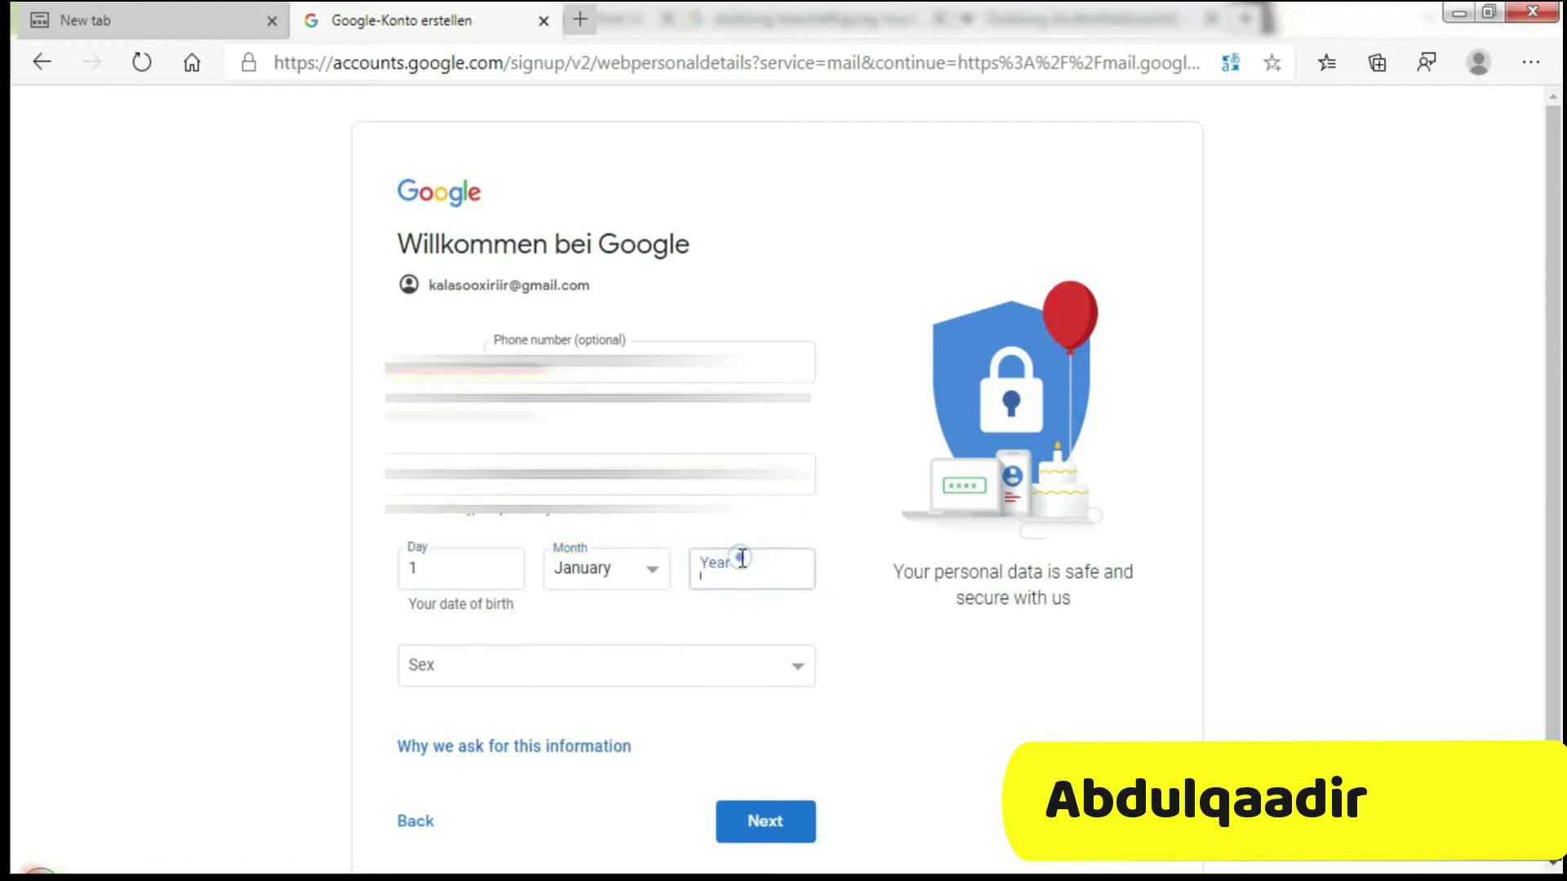
text(1990)
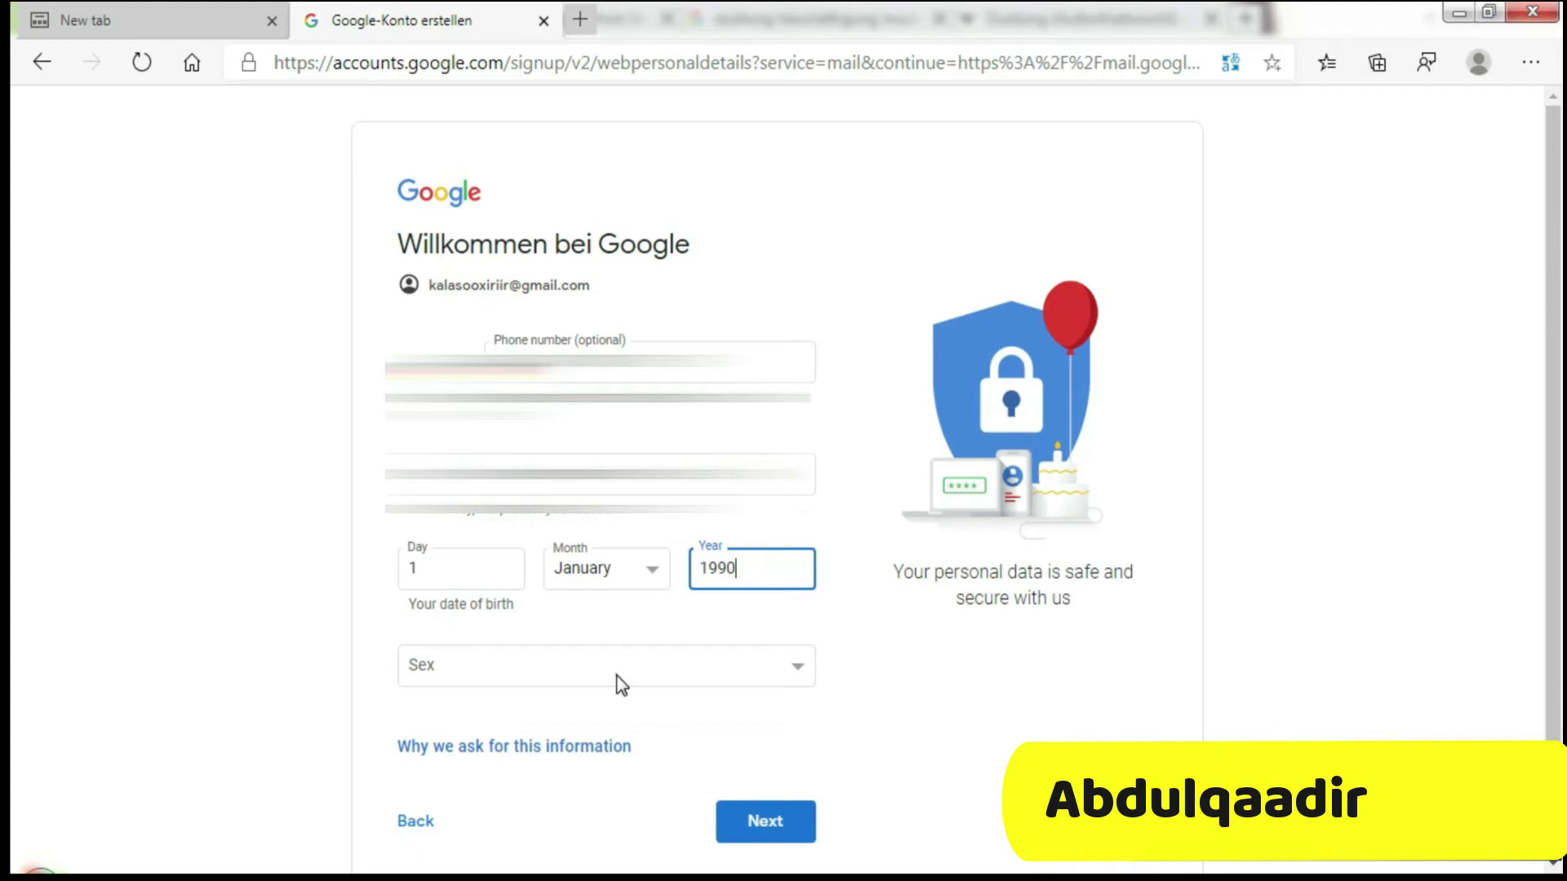
click(618, 682)
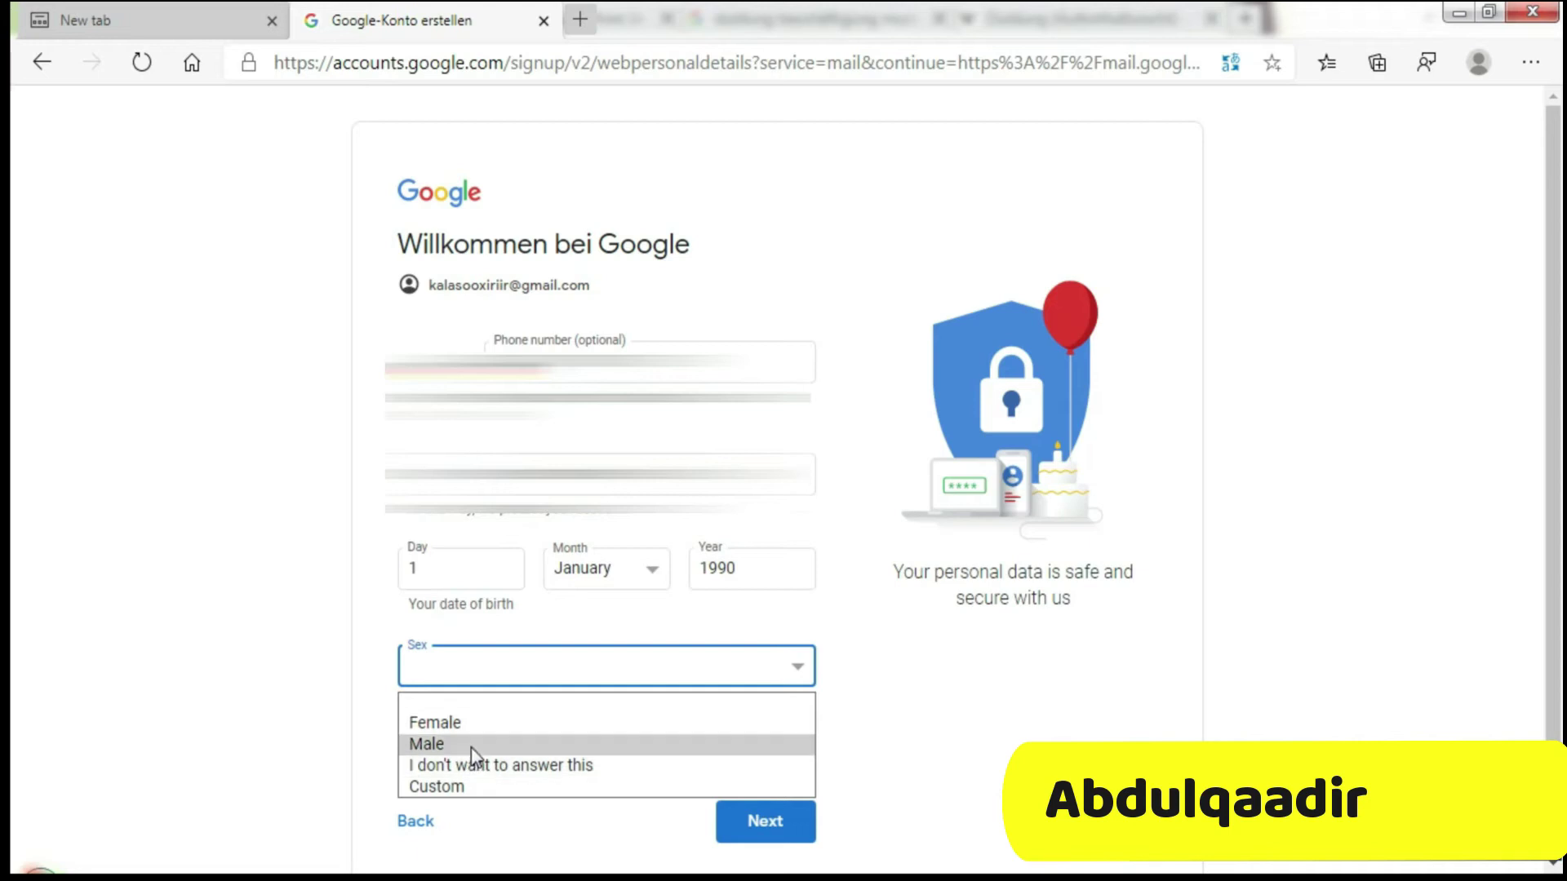
click(471, 746)
click(769, 823)
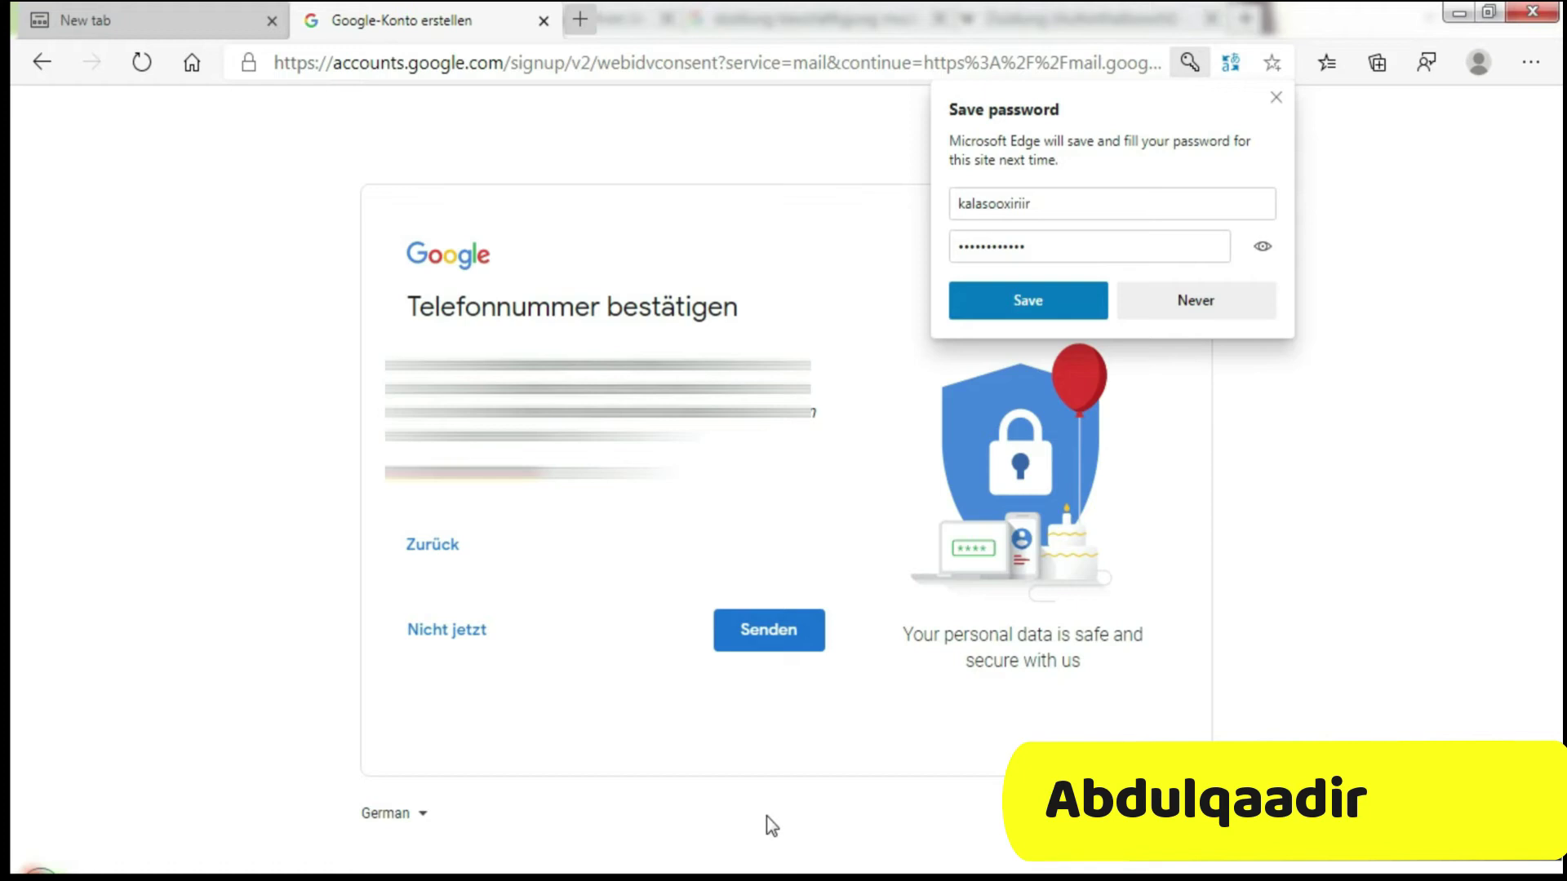
Send an SMS code to the phone and confirm it with the received verification code
click(766, 642)
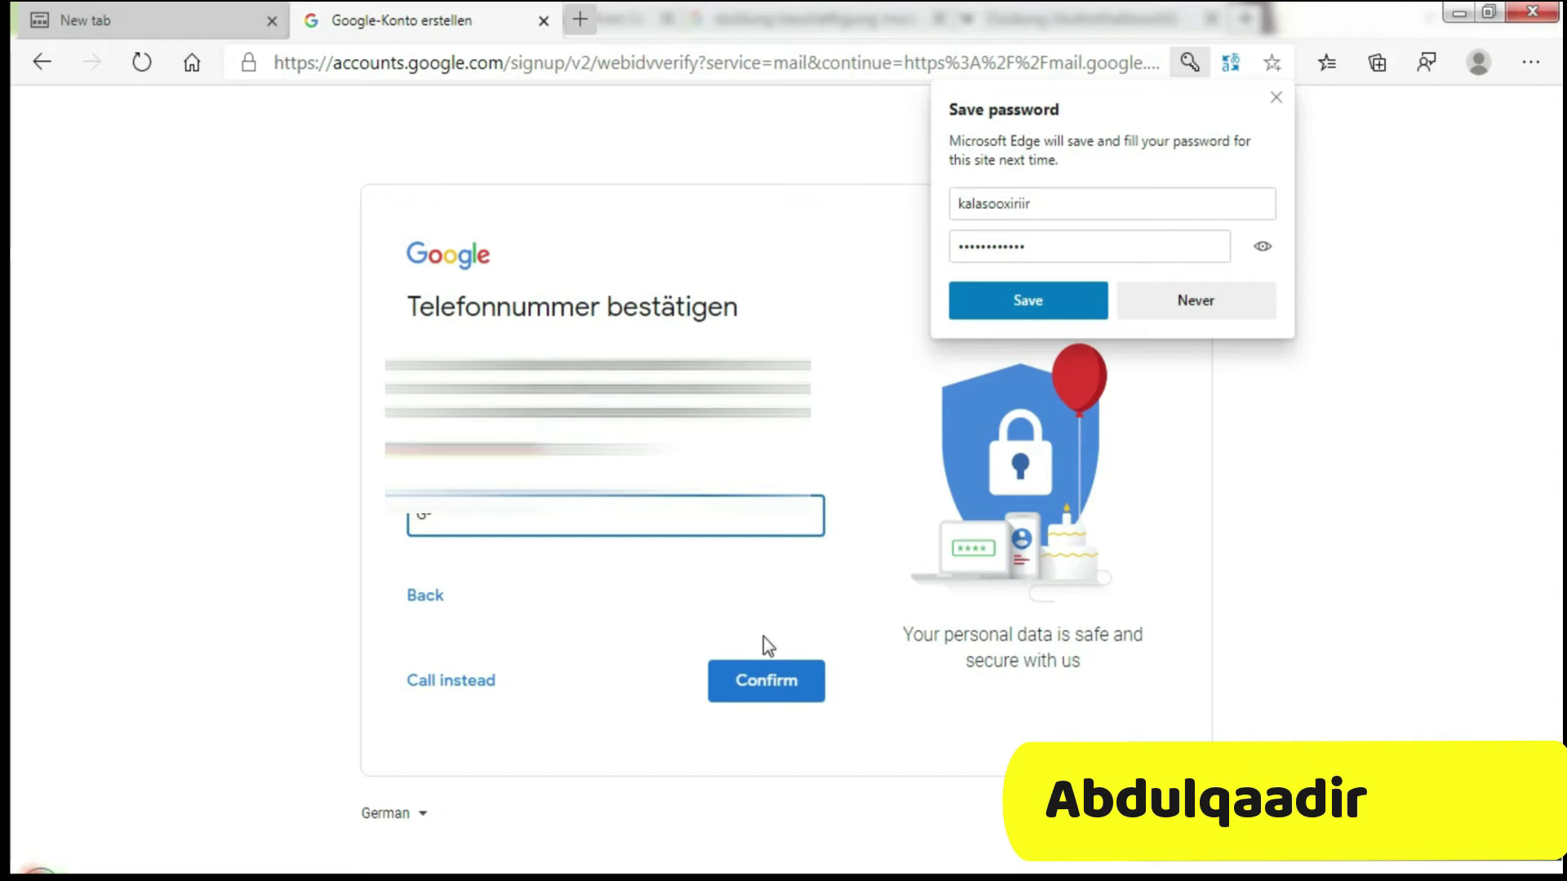
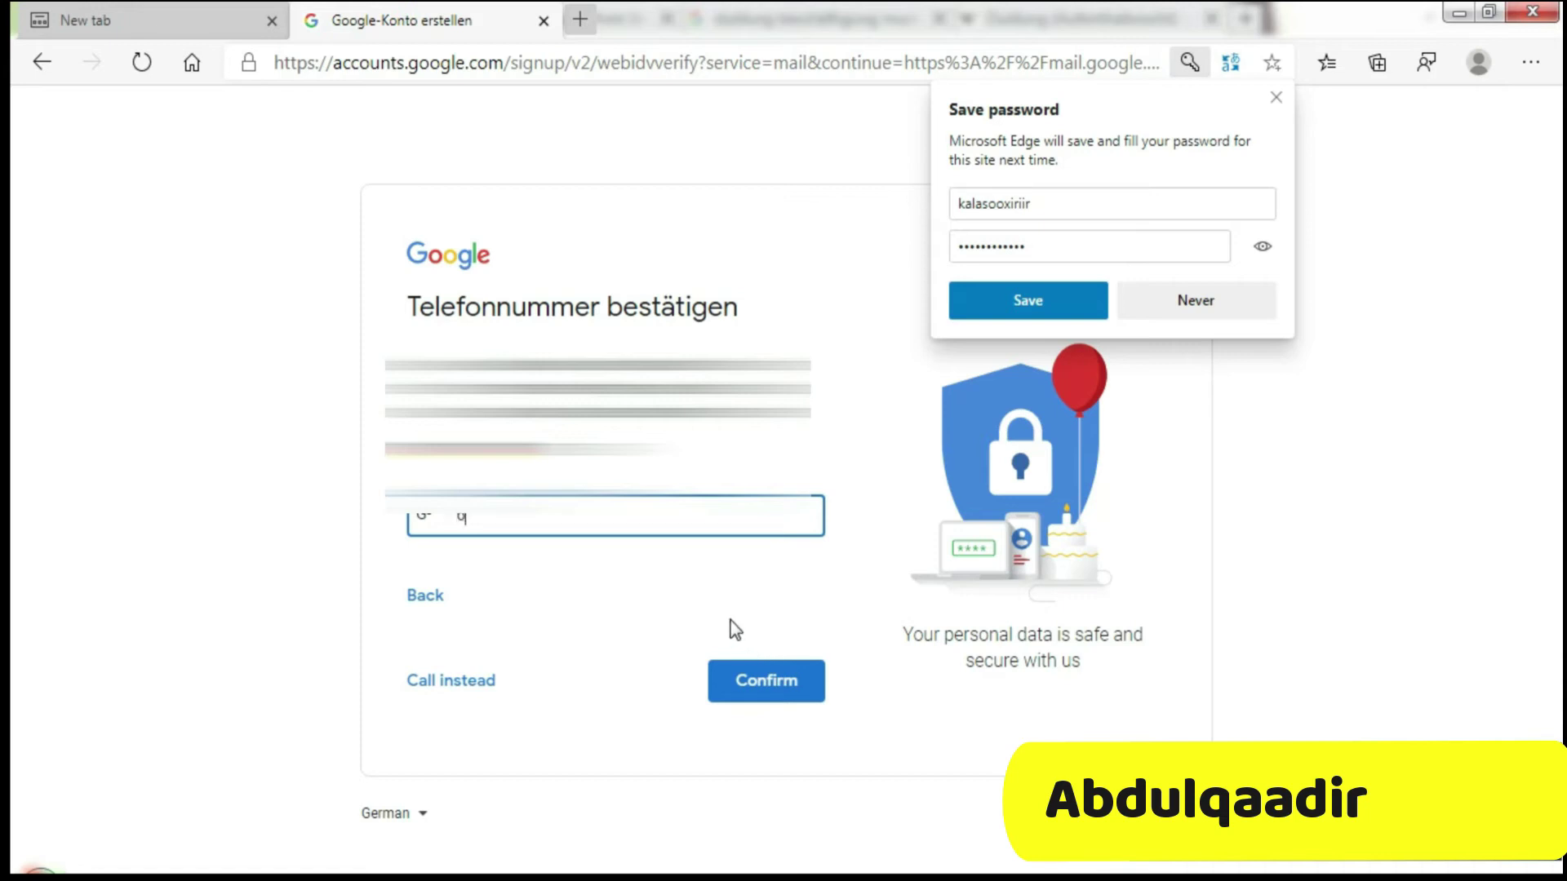
click(765, 688)
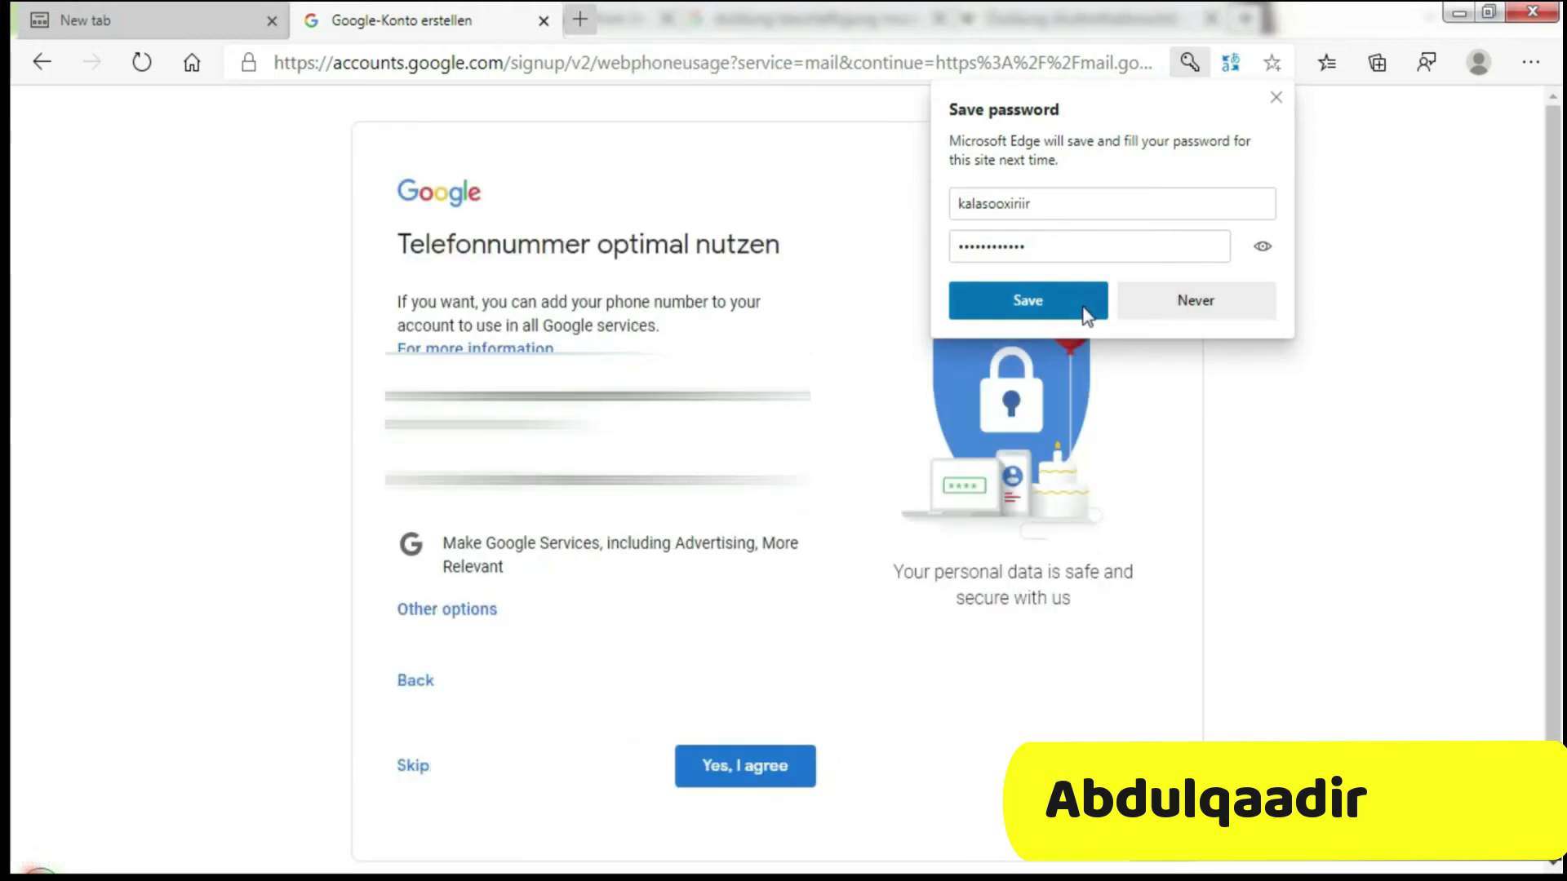
Save the new password in Edge and agree to using the phone number across Google services
click(1082, 314)
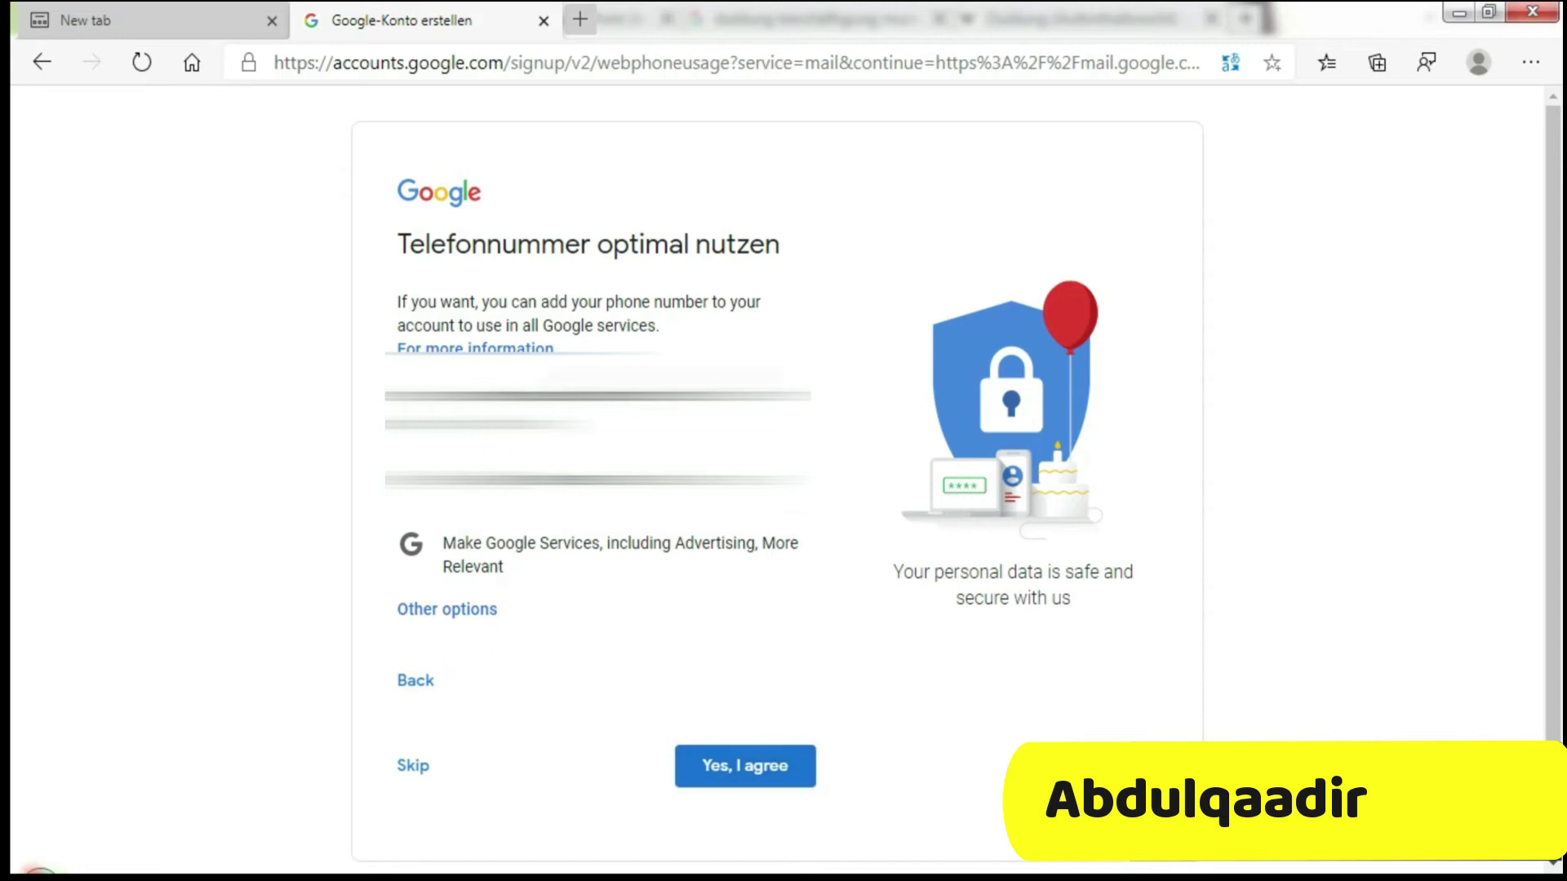
click(707, 766)
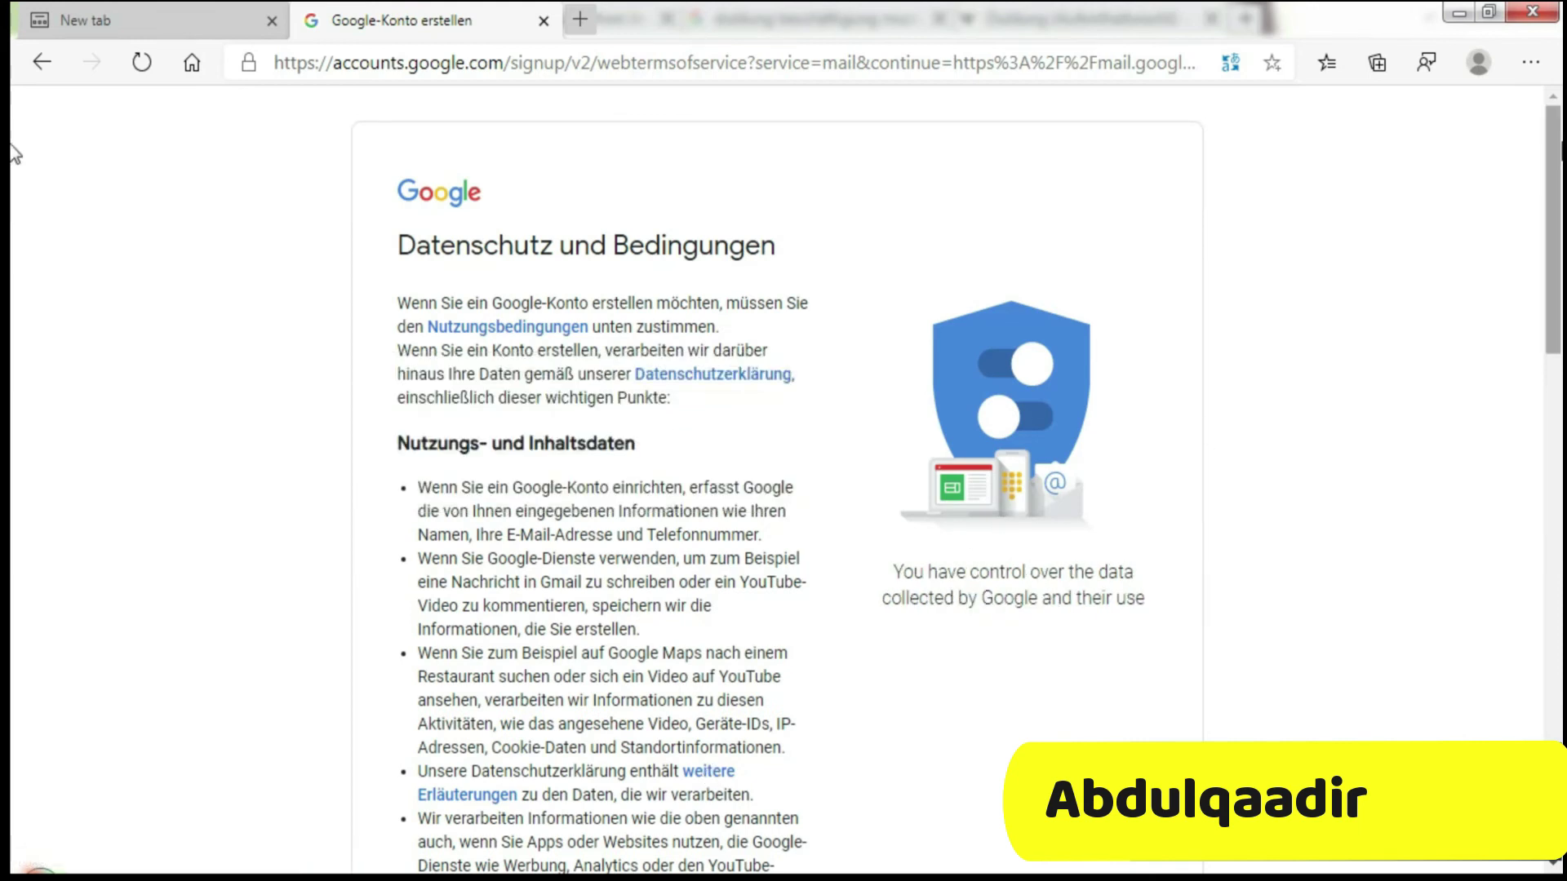
Accept the Terms of Use and the data-processing consent at the page bottom, then create the account
mouse_move(1554, 200)
mouse_down()
mouse_move(1557, 266)
mouse_move(1556, 218)
mouse_up()
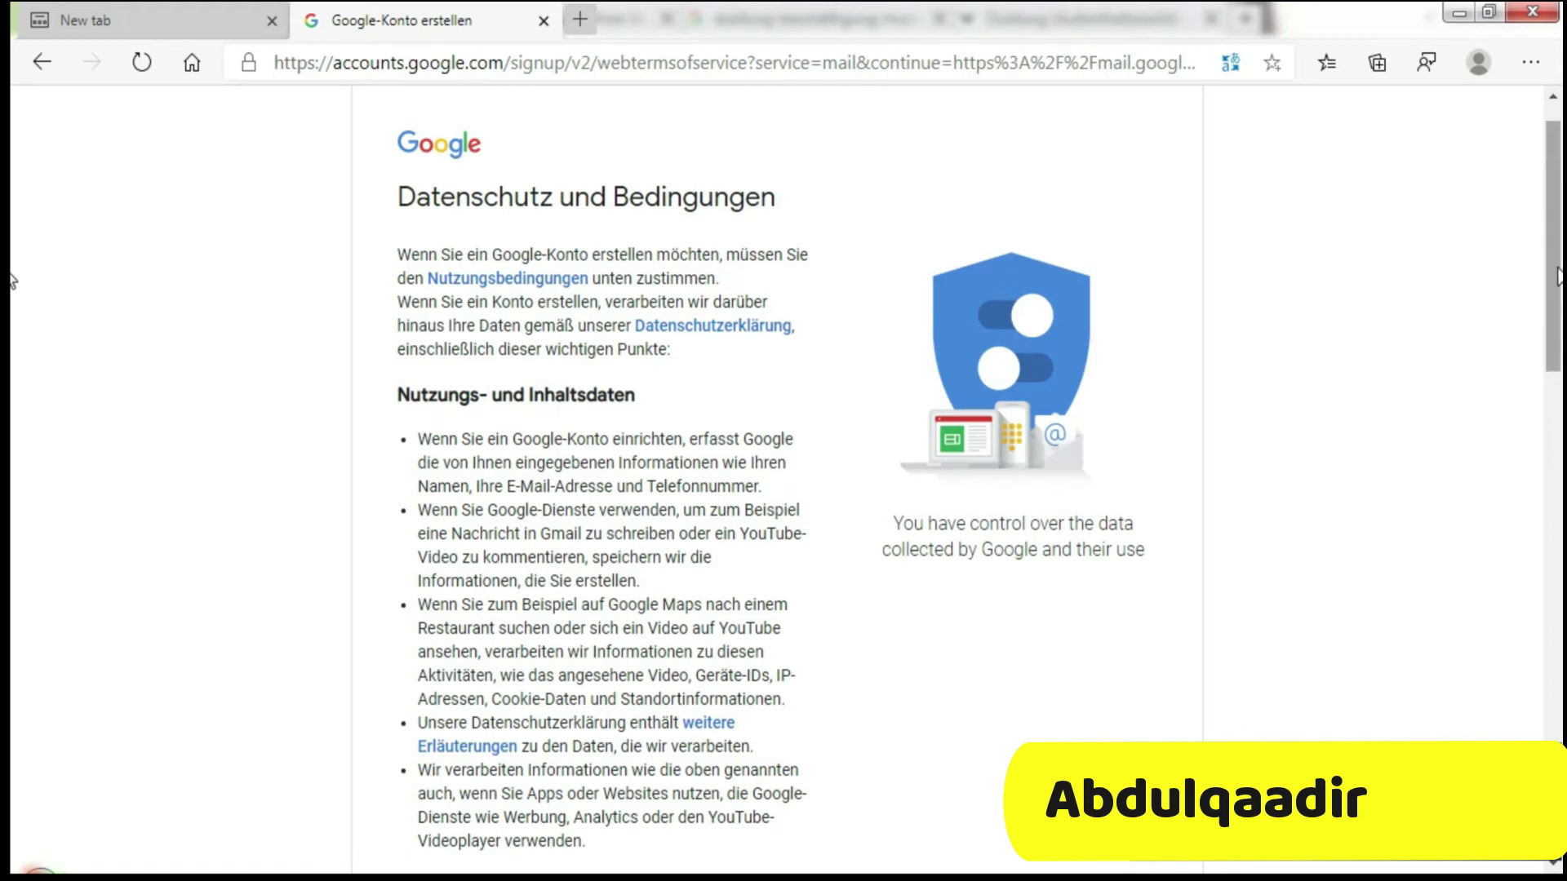
scroll(14, 343, down, 3)
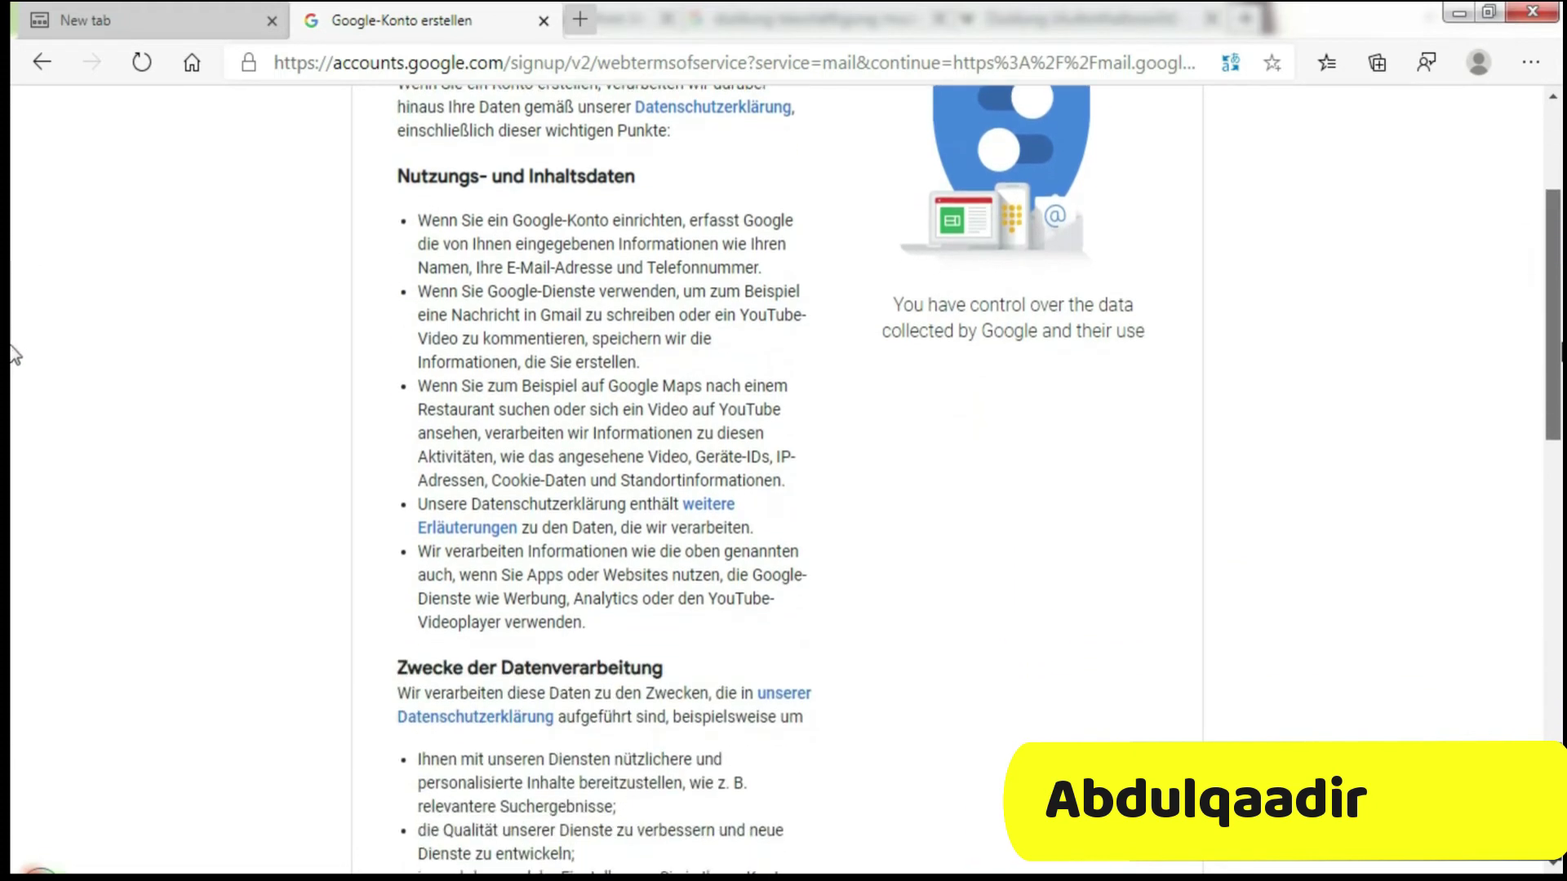
scroll(13, 355, down, 9)
scroll(14, 614, down, 6)
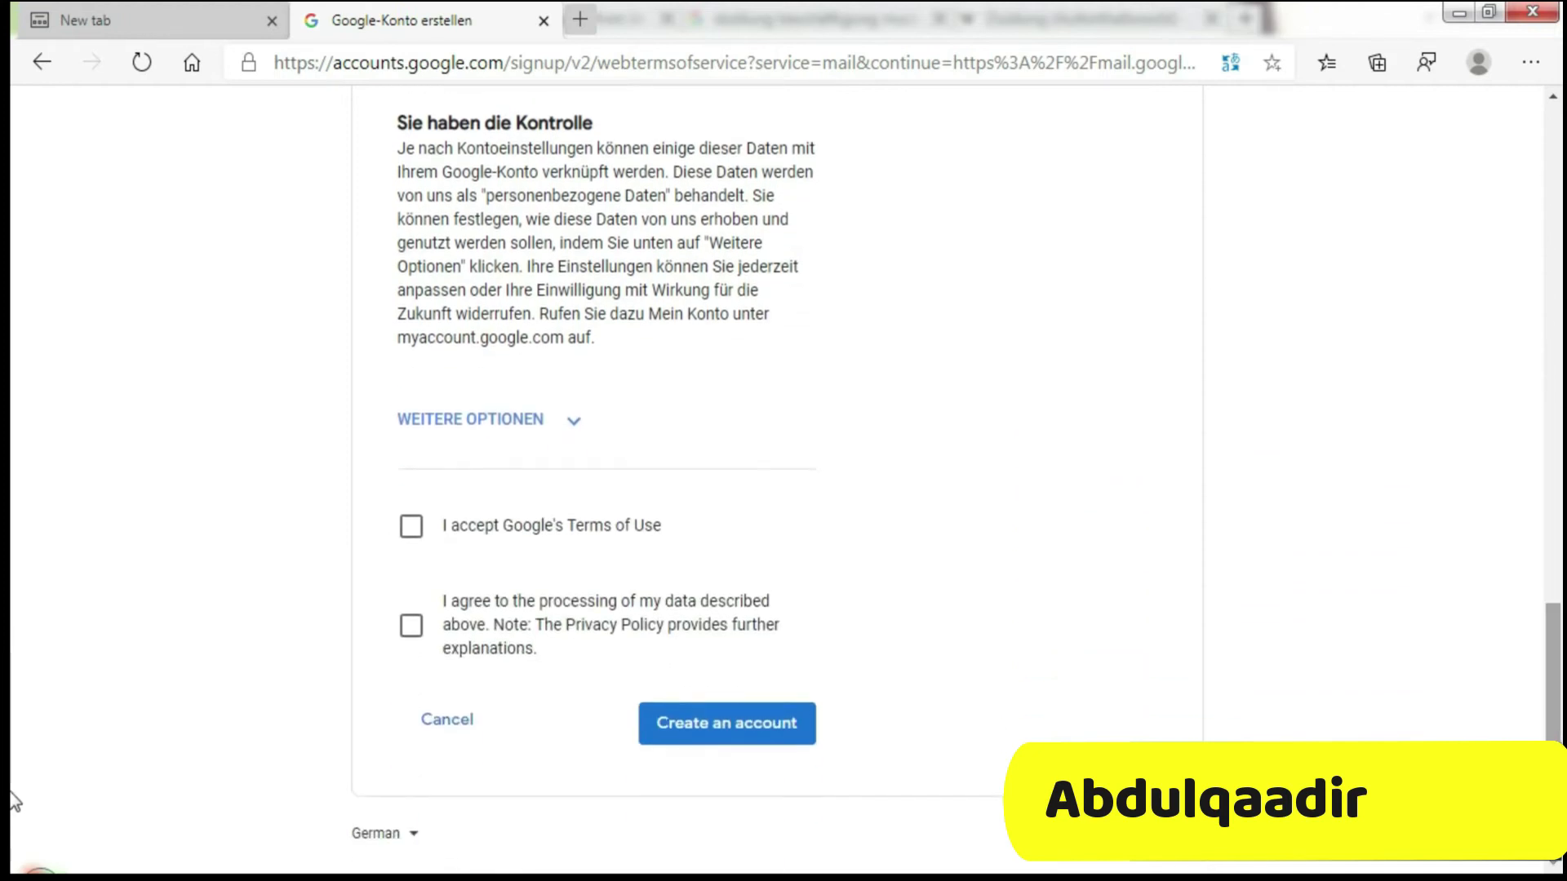
click(502, 525)
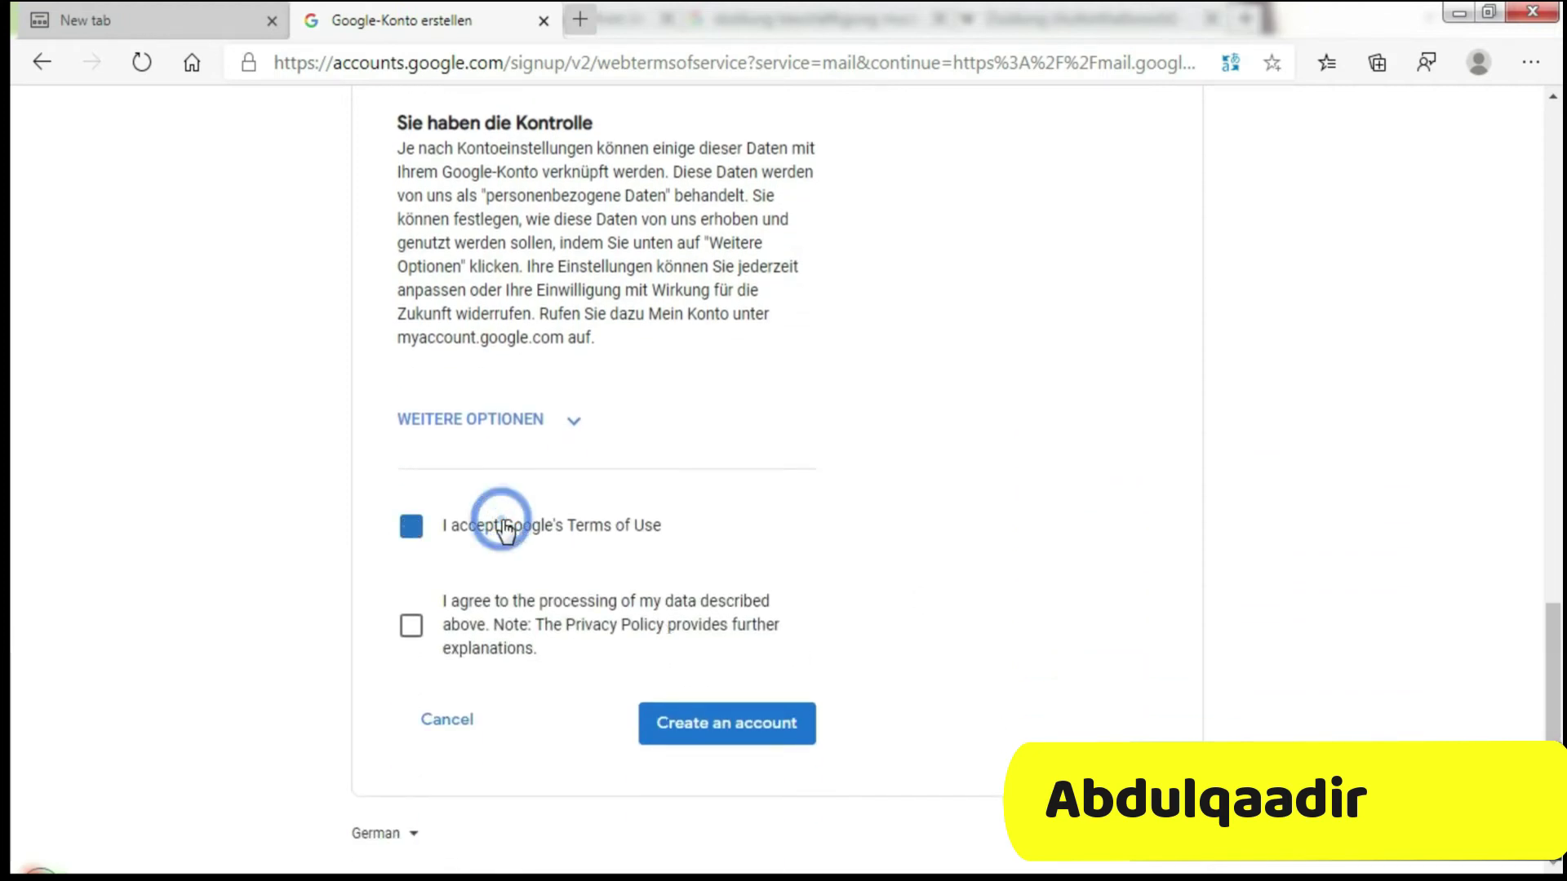
click(421, 628)
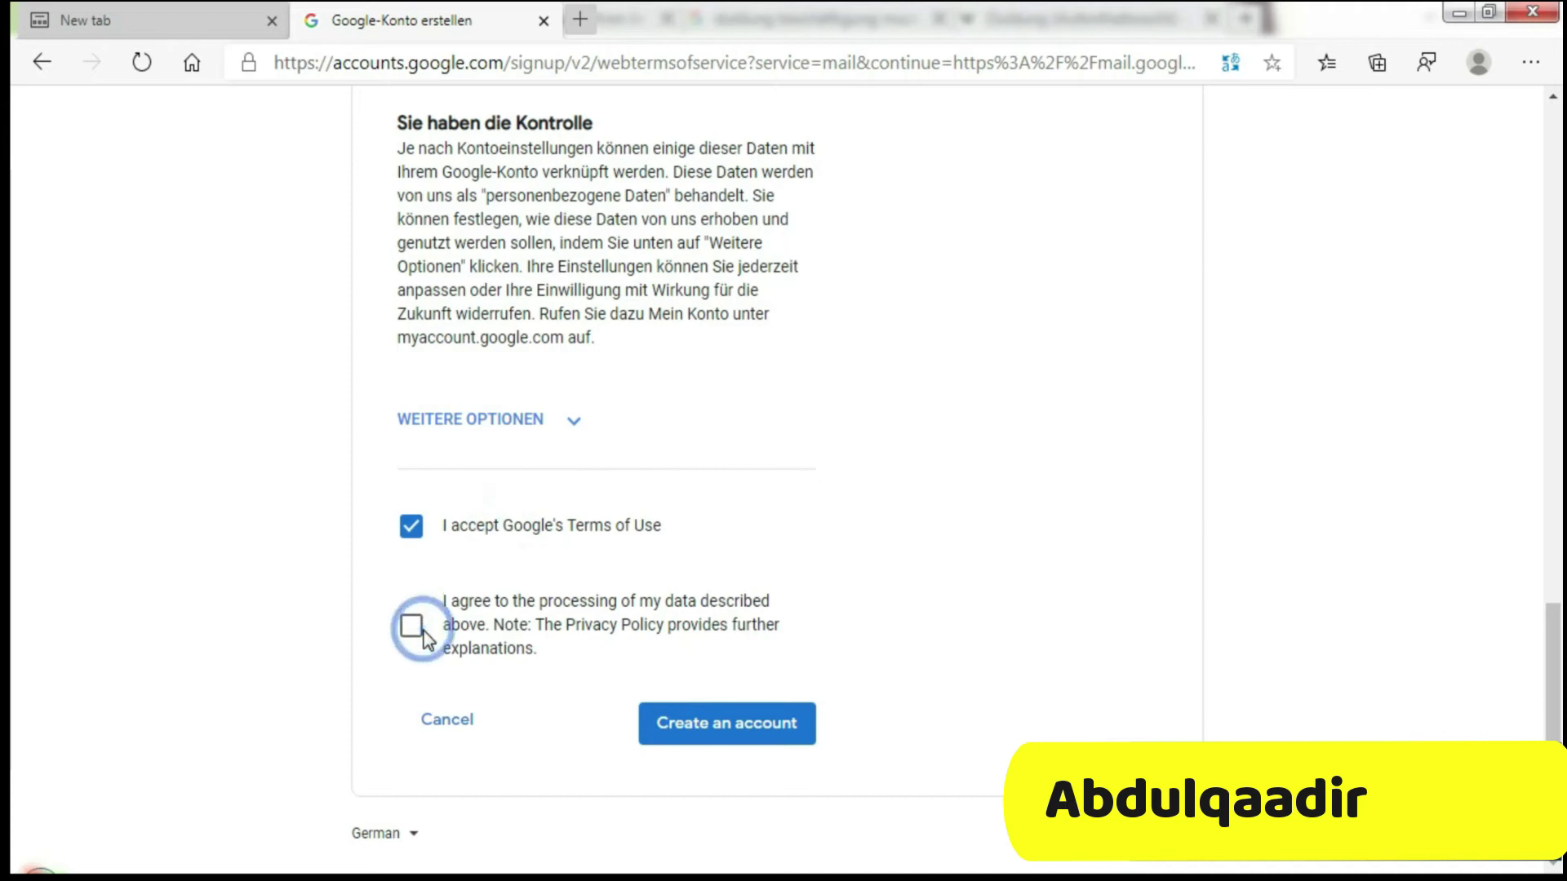
click(414, 634)
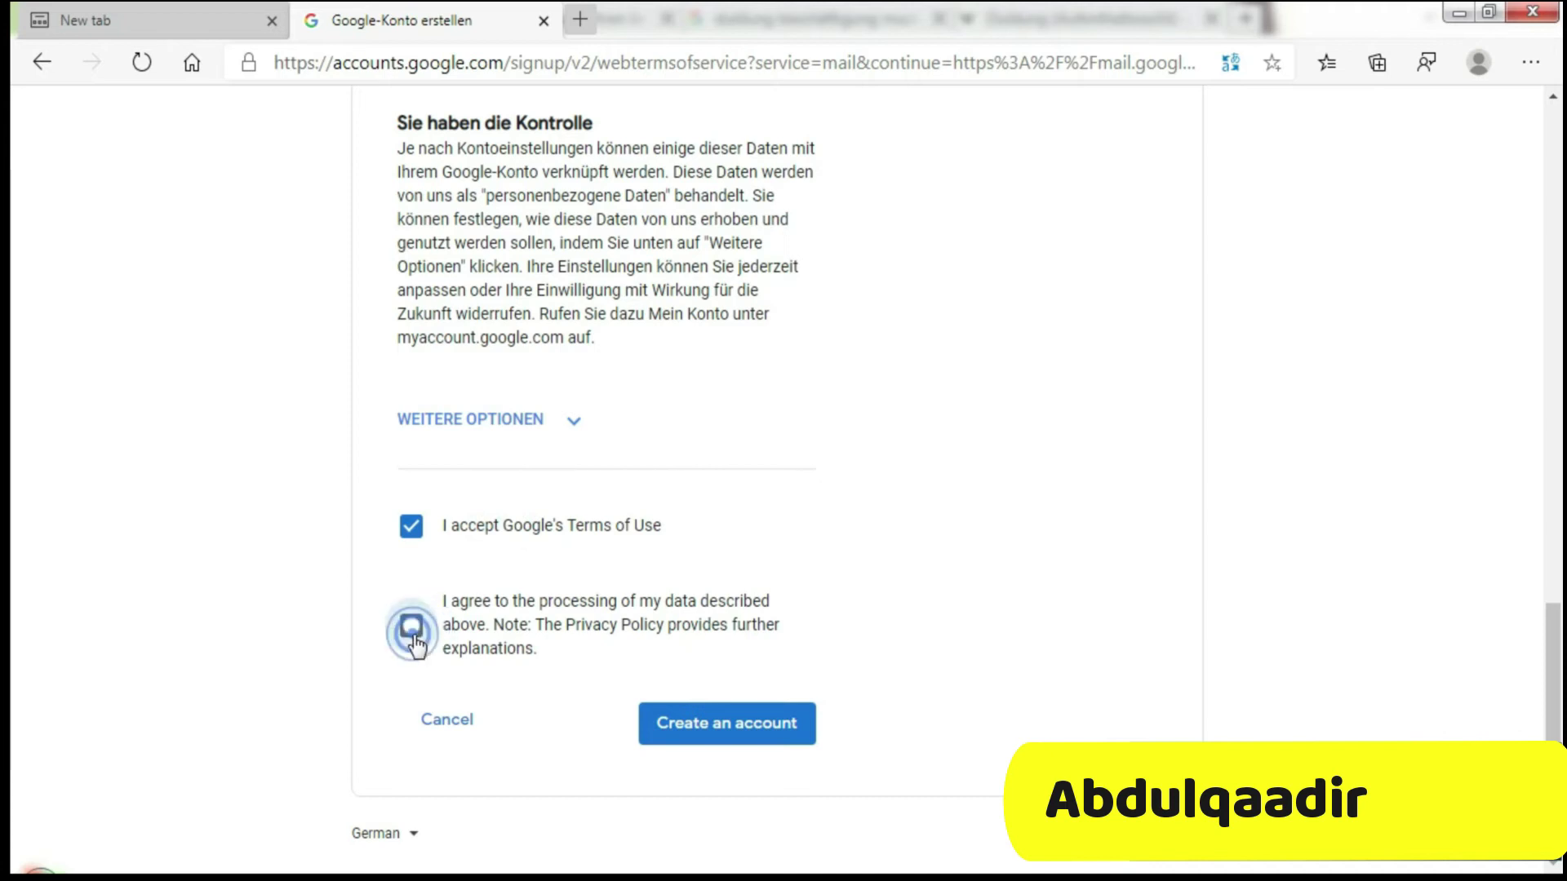
click(718, 740)
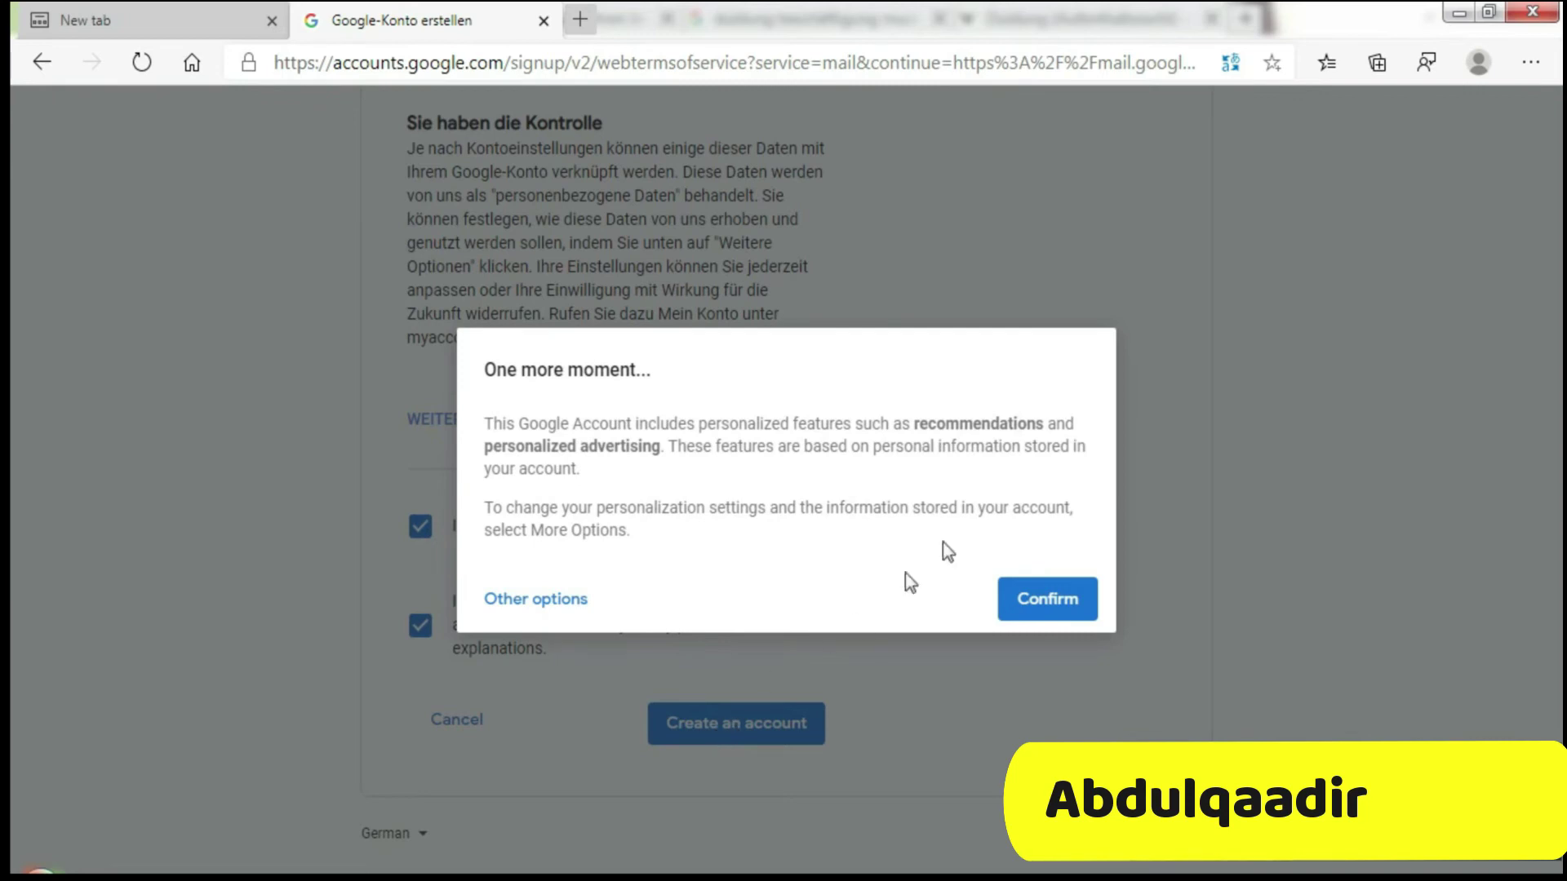
Confirm the 'One more moment...' personalization notice so the new Gmail inbox loads
click(1052, 596)
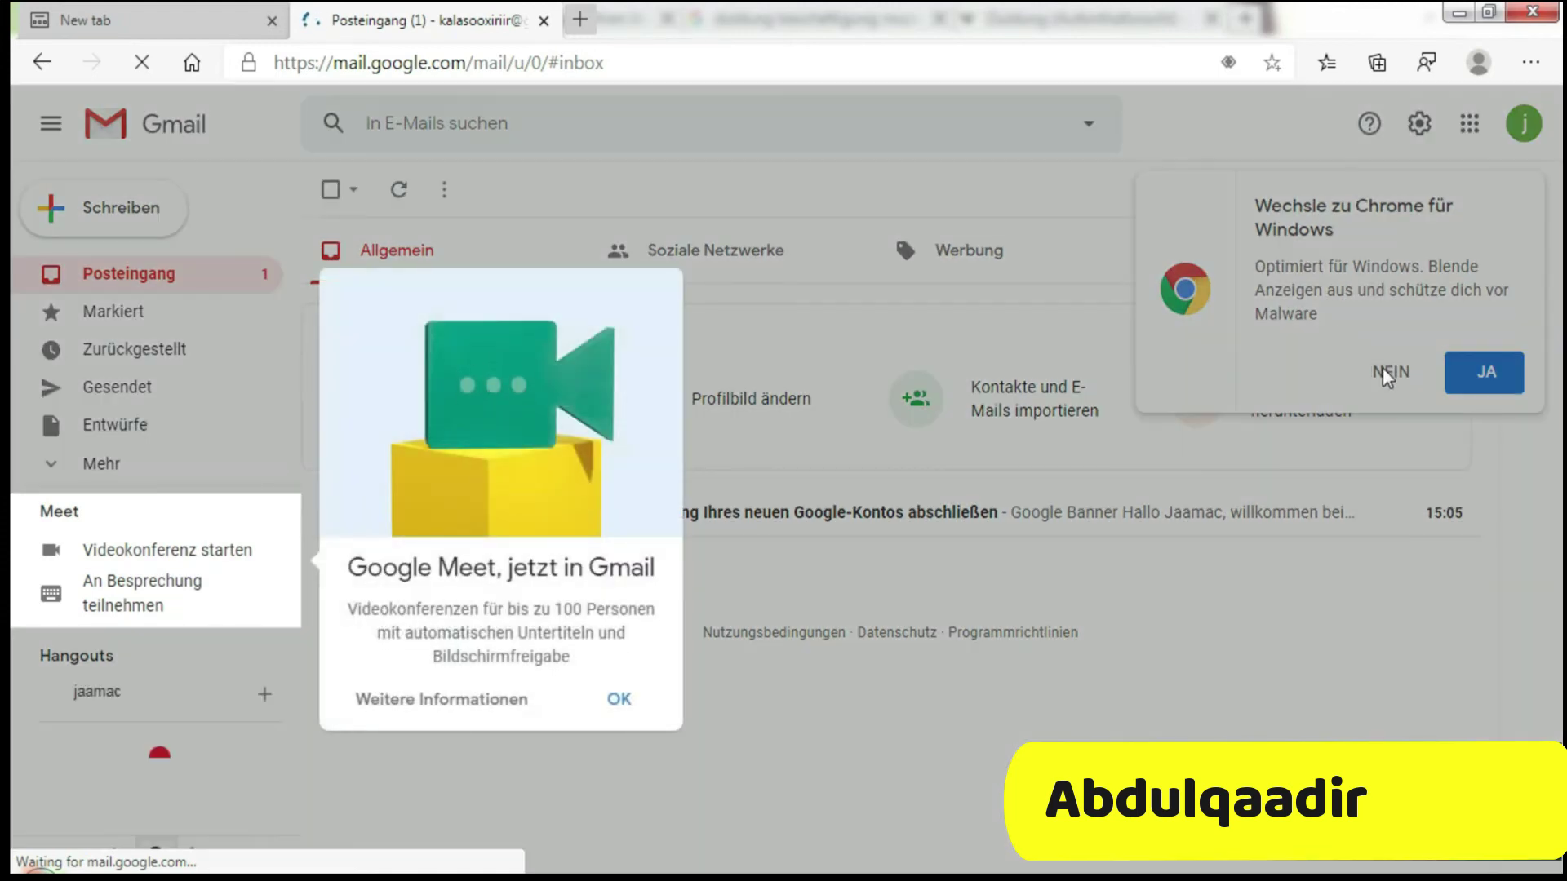
Dismiss the inbox welcome popups and decline 'Wechsle zu Chrome', then show the new account's profile menu
click(1383, 369)
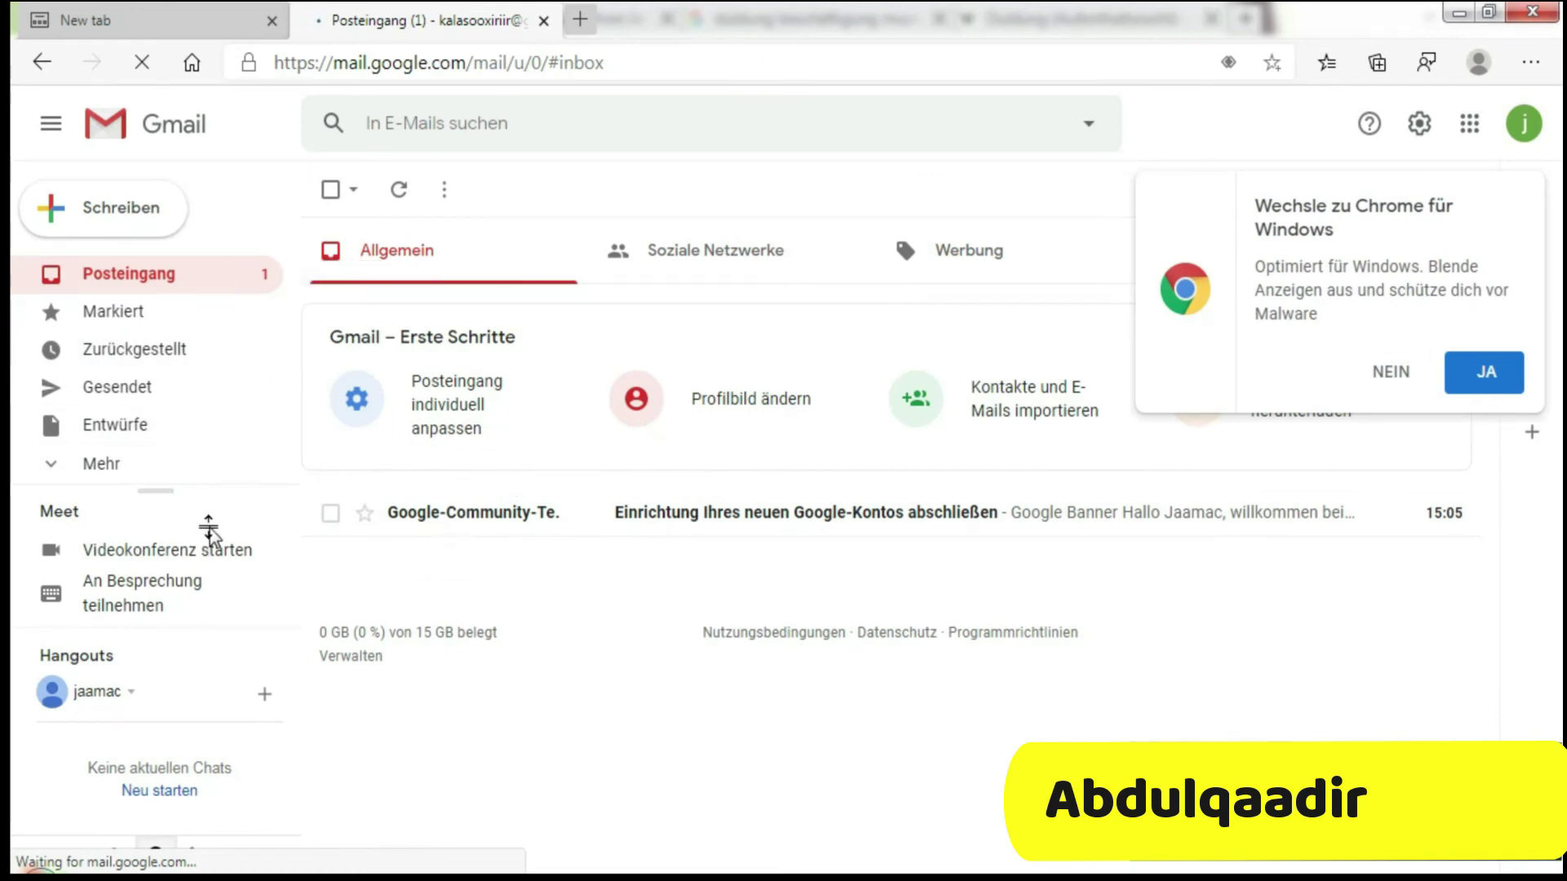
click(1393, 380)
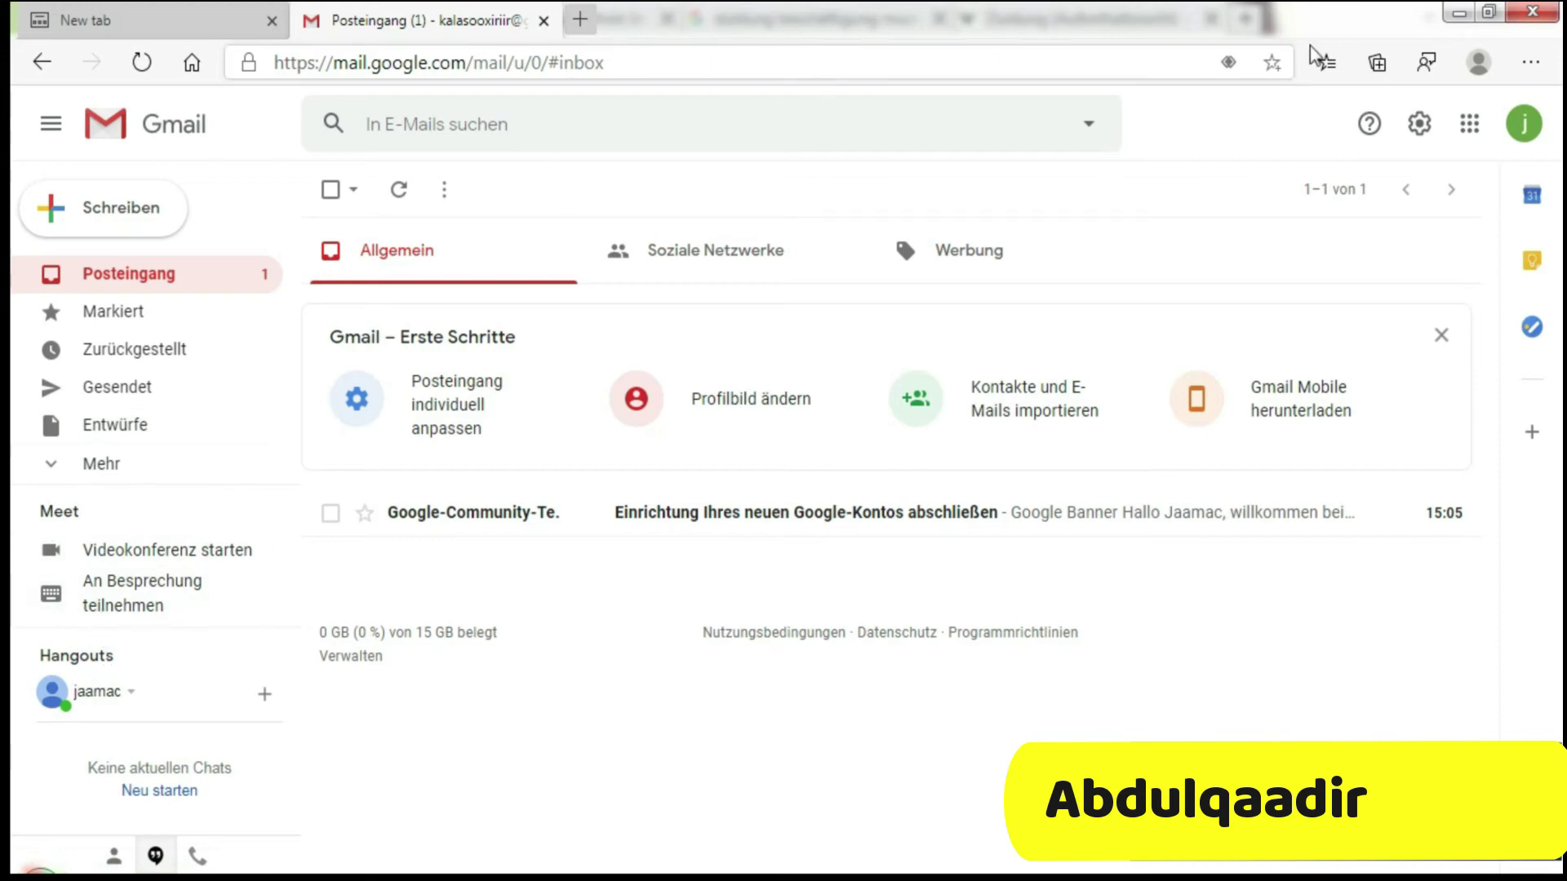
click(1526, 129)
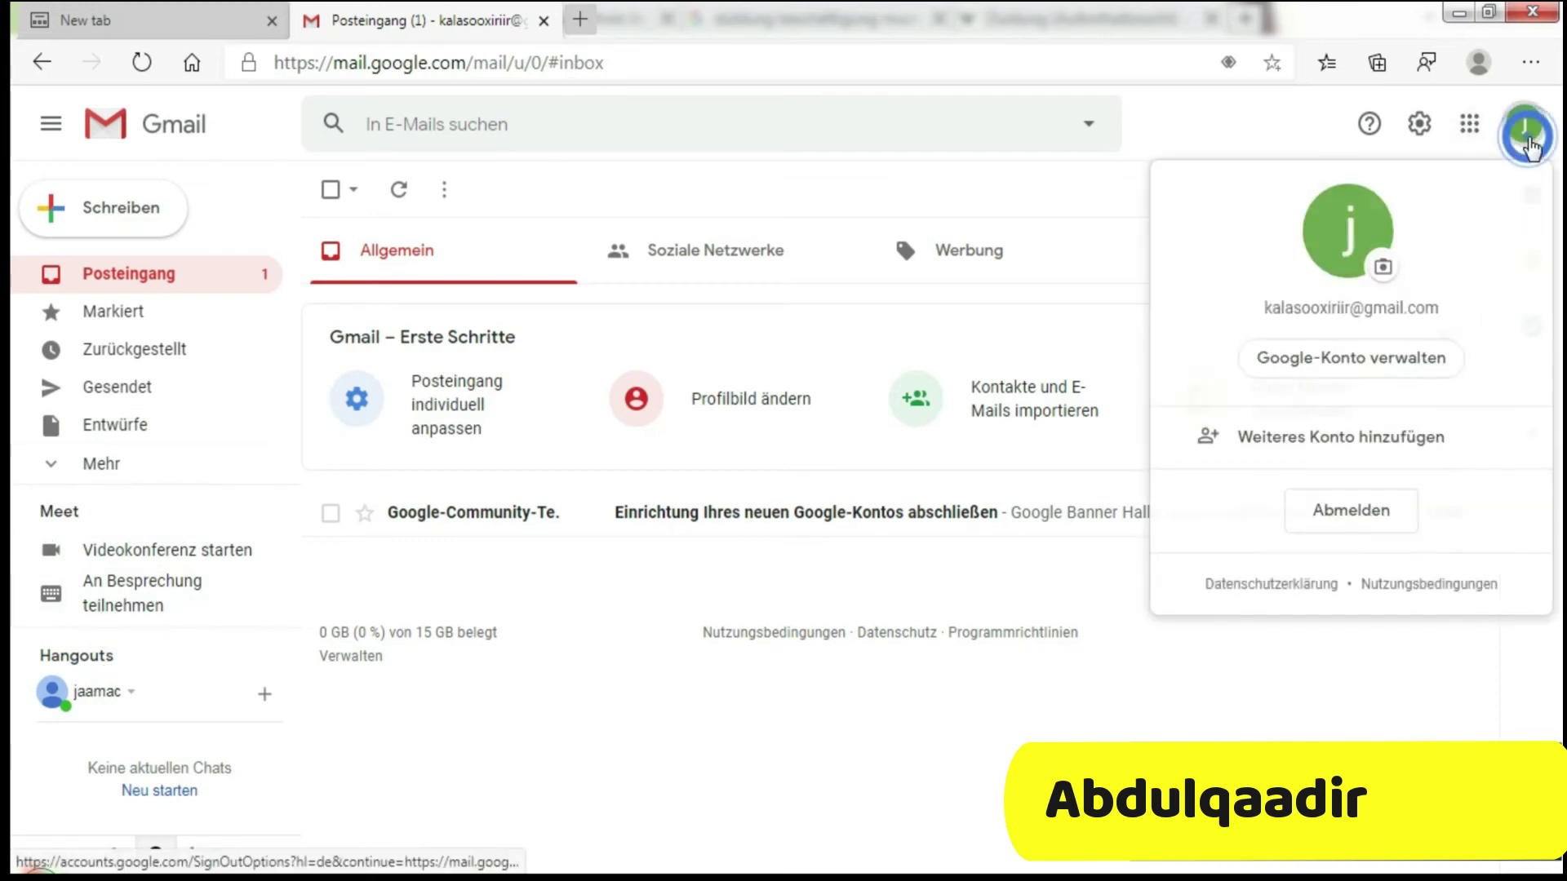